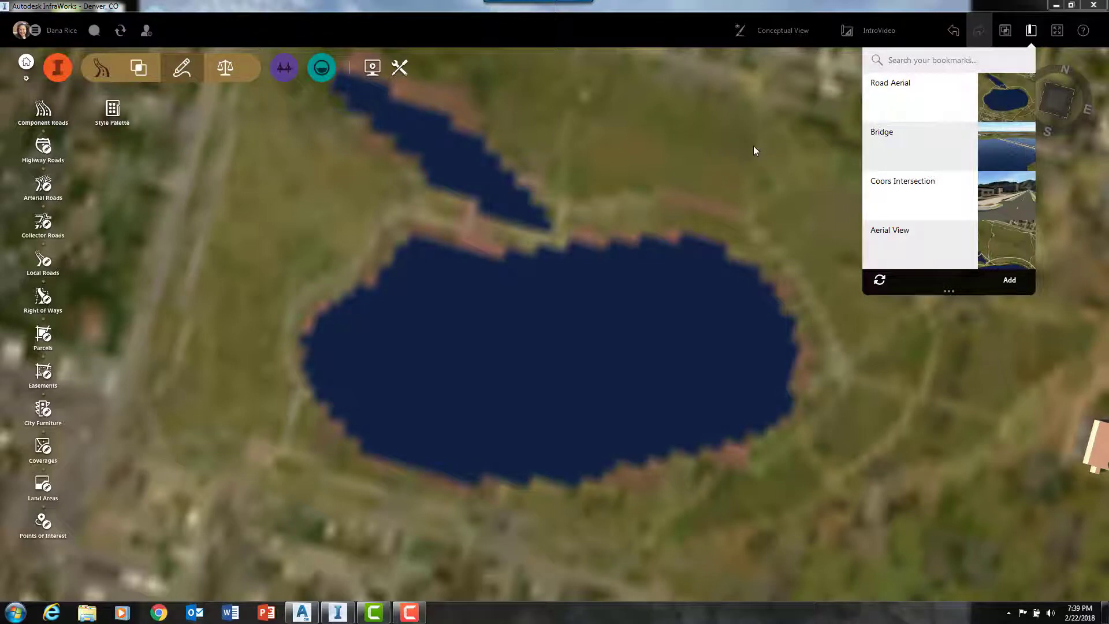
Step: Close the Bookmarks panel so the aerial view over the lake park is unobstructed
left_click(725, 149)
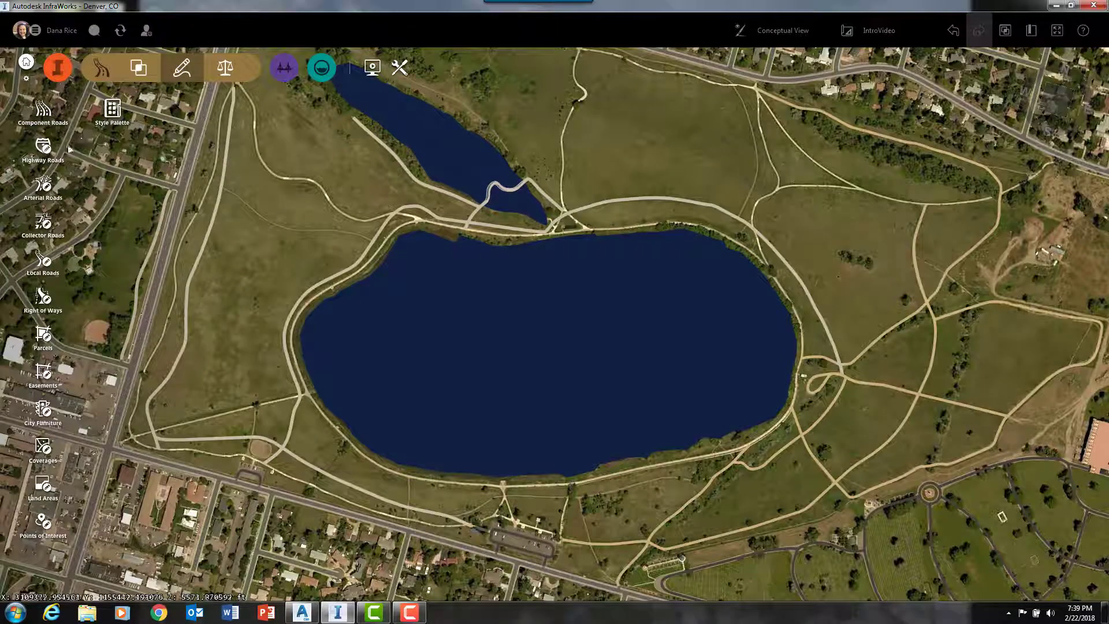
Step: Draw a Boulevard with Fall Hardwood arterial road running north to south across the lake
left_click(48, 186)
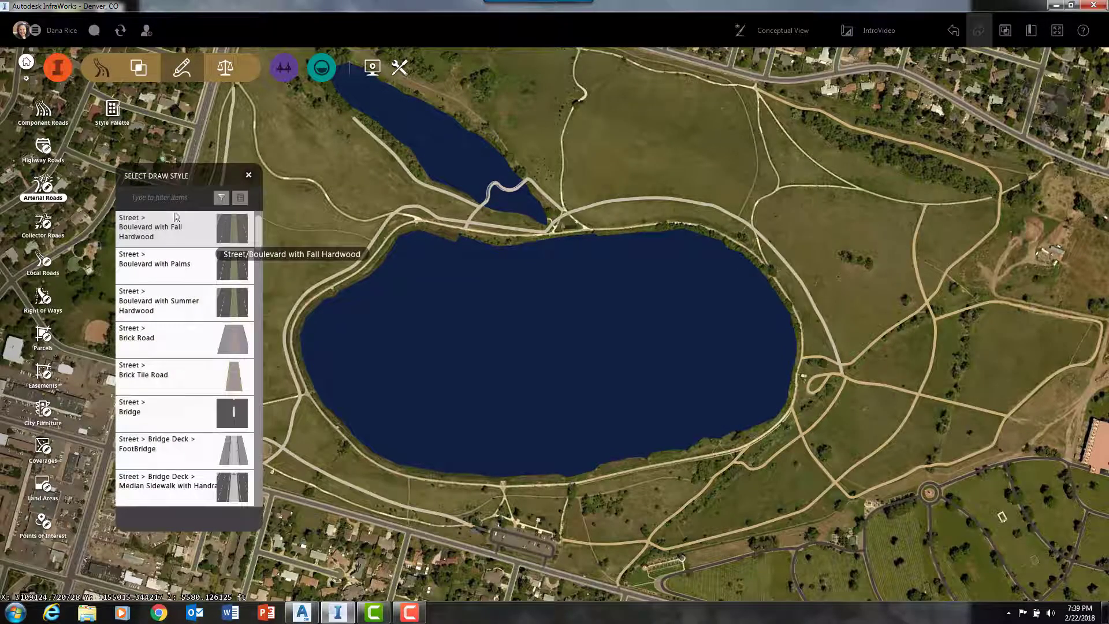
left_click(199, 231)
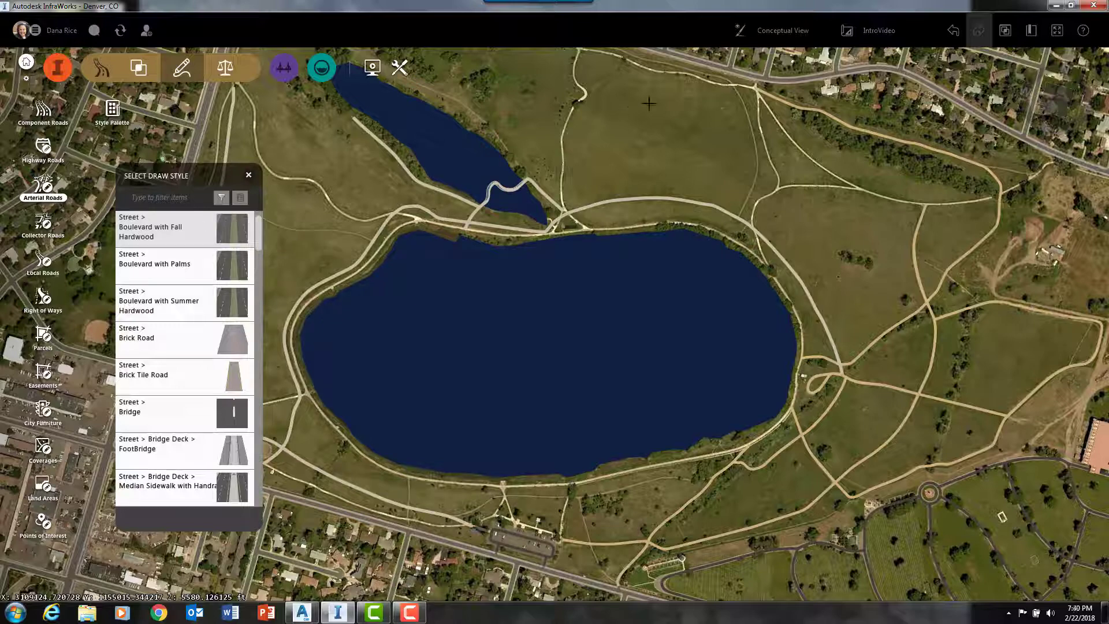
left_click(729, 70)
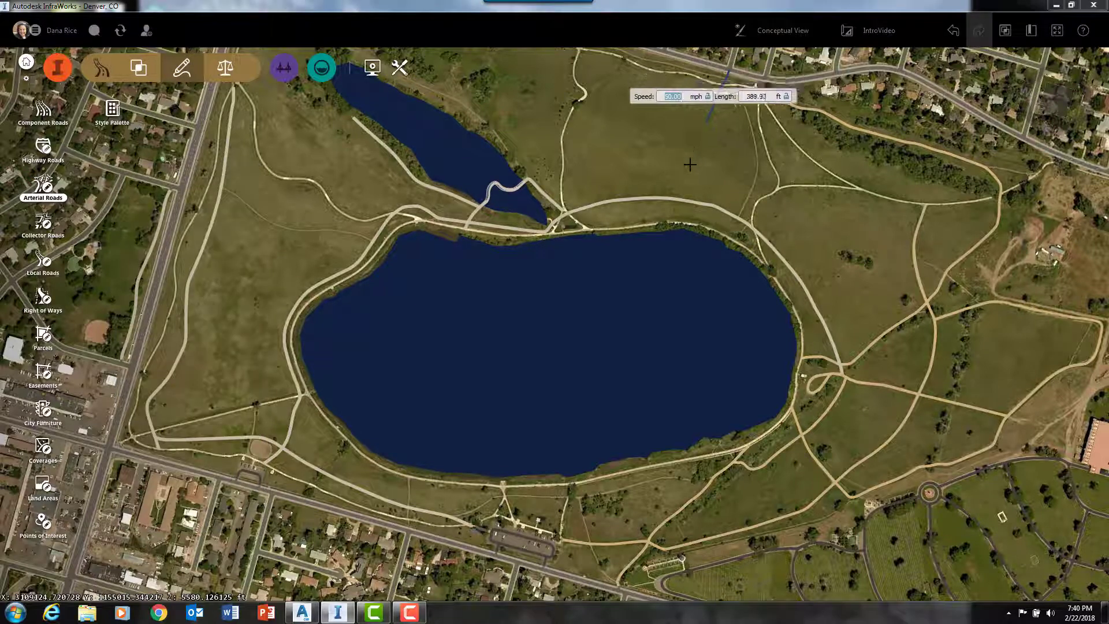
left_click(683, 184)
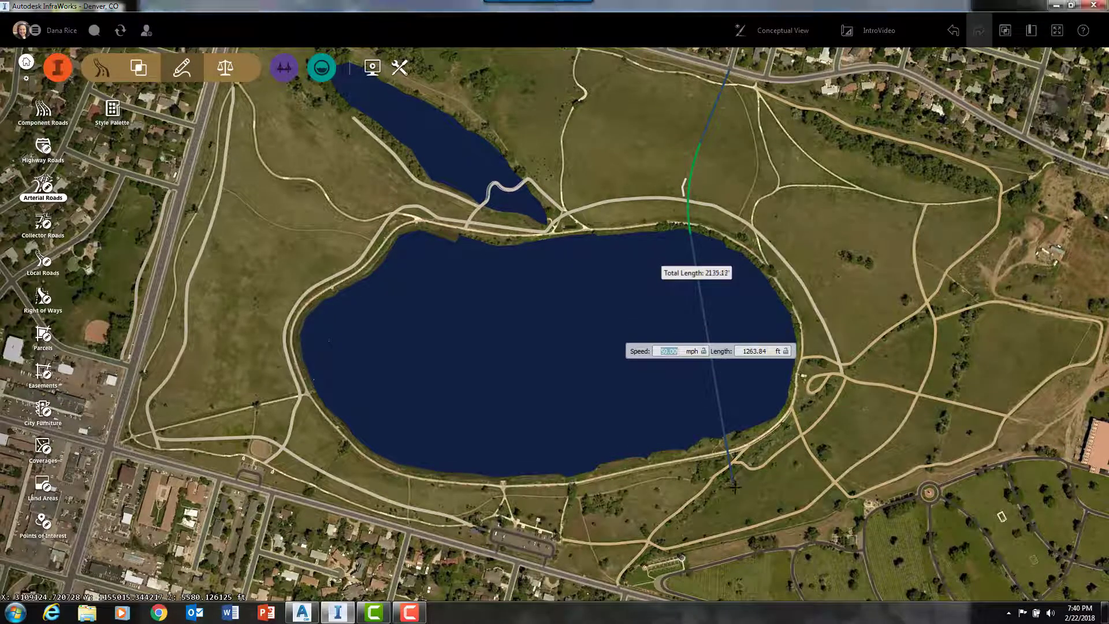
left_click(730, 462)
double_click(741, 555)
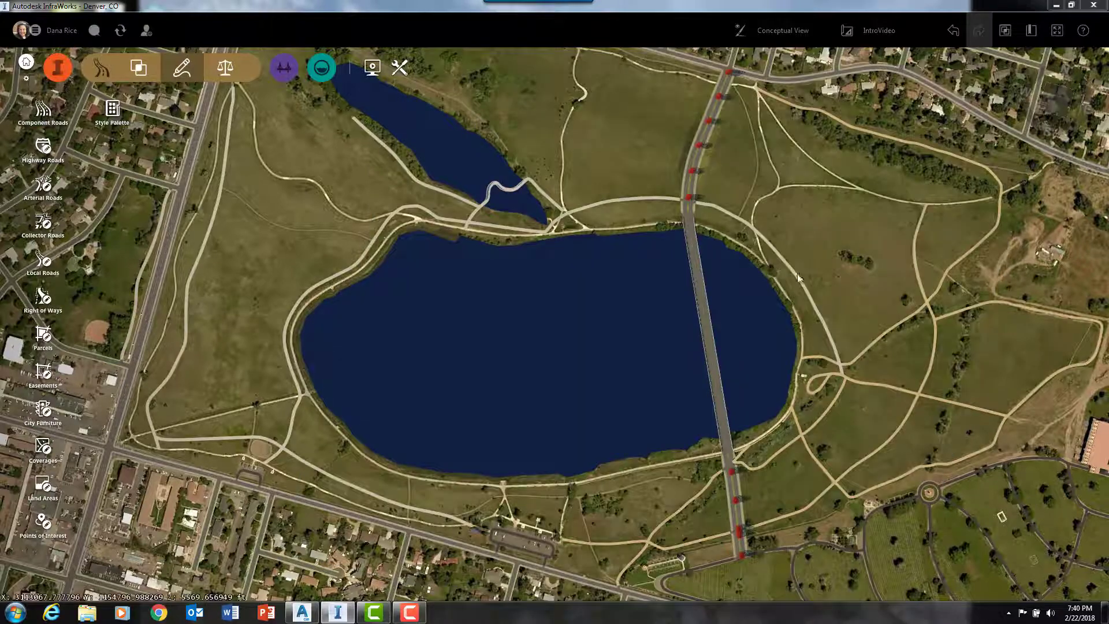
left_click(1031, 31)
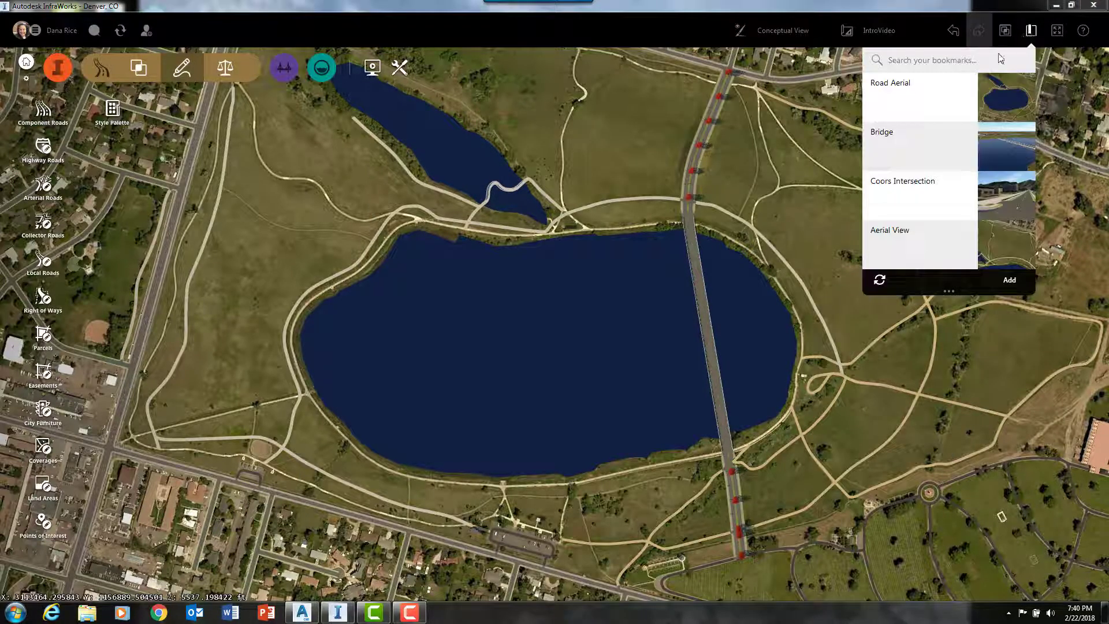
Step: Recall the Bridge bookmark, frame the crossing, and select the road on the bridge
left_click(908, 146)
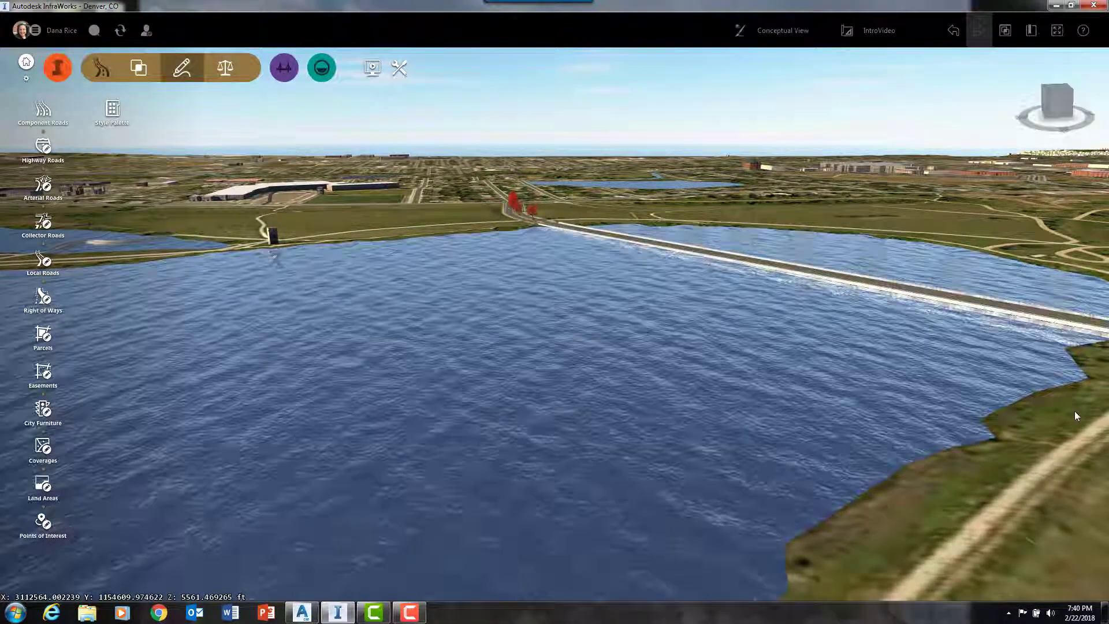
left_click_drag(1074, 410, 764, 447)
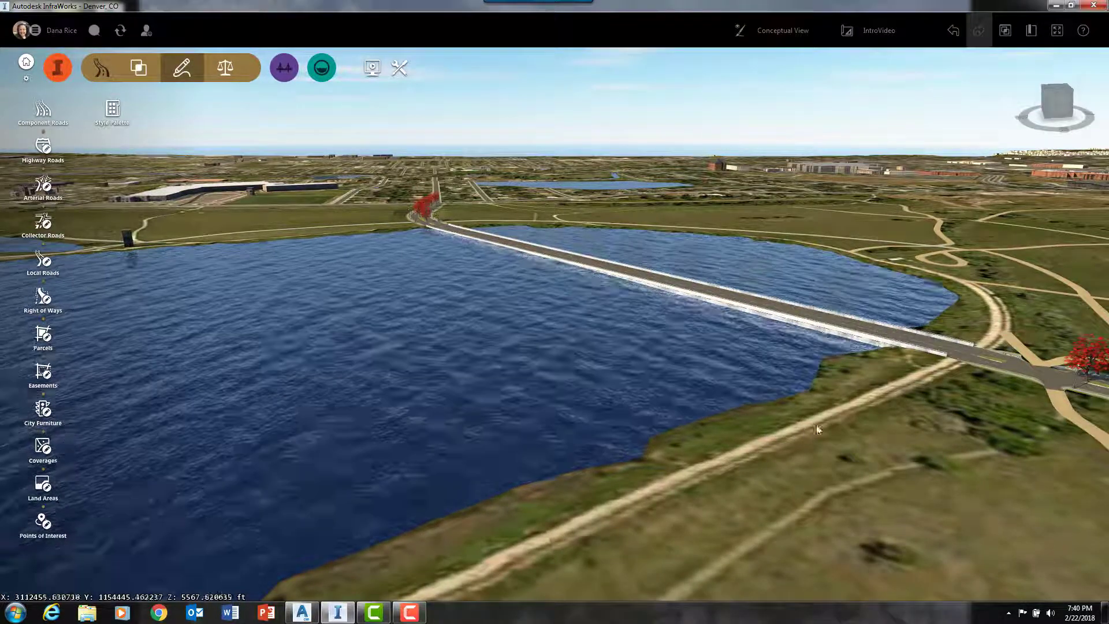
left_click(900, 385)
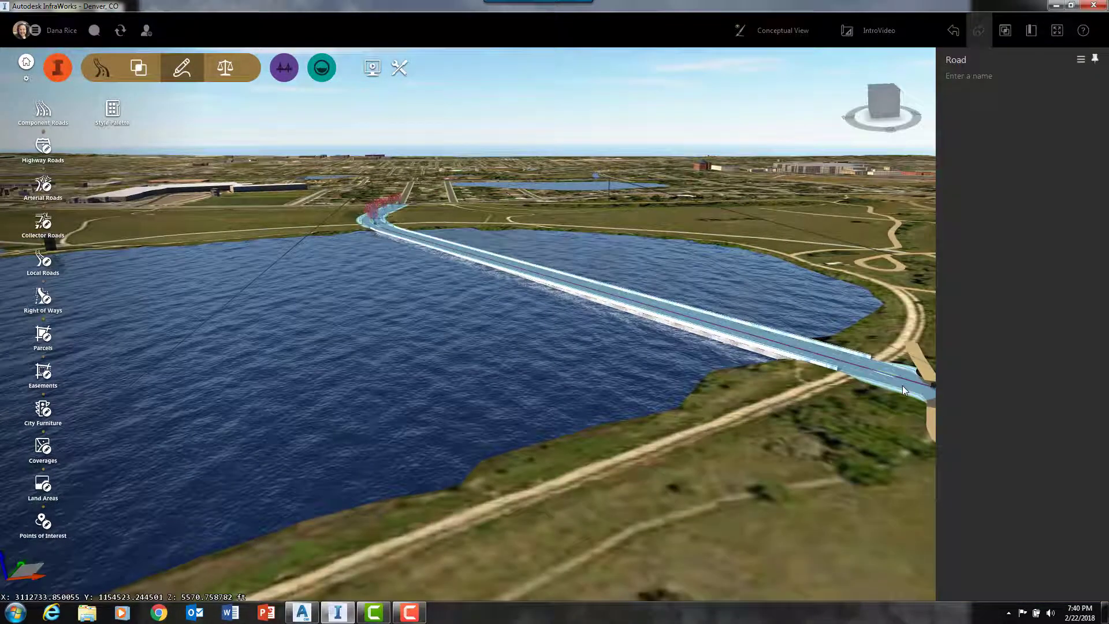
right_click(904, 392)
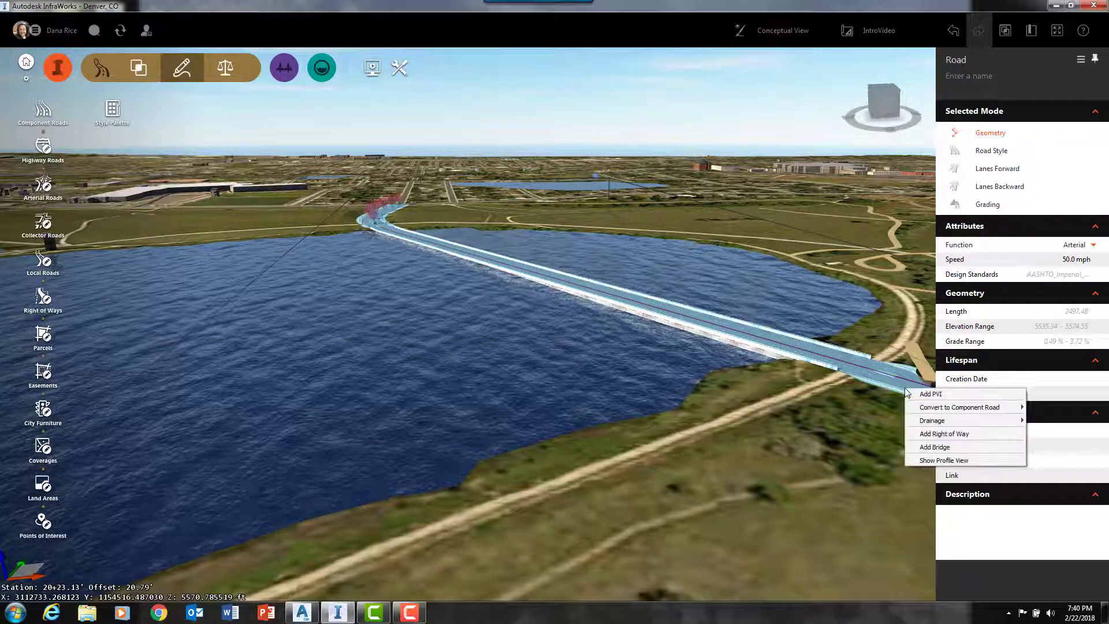
left_click(928, 461)
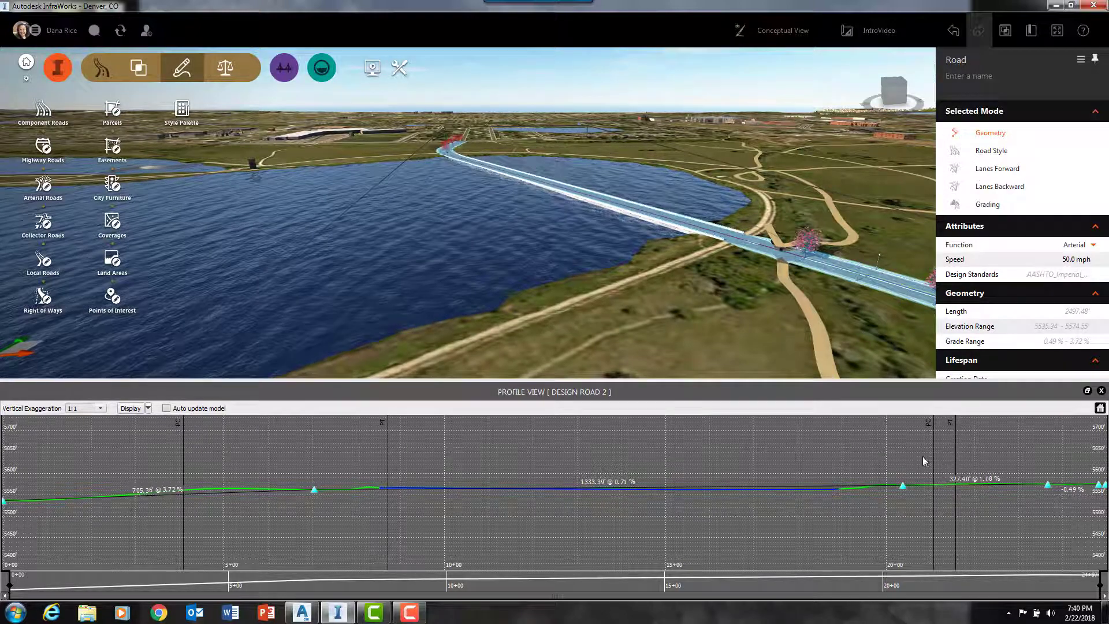
left_click(1101, 392)
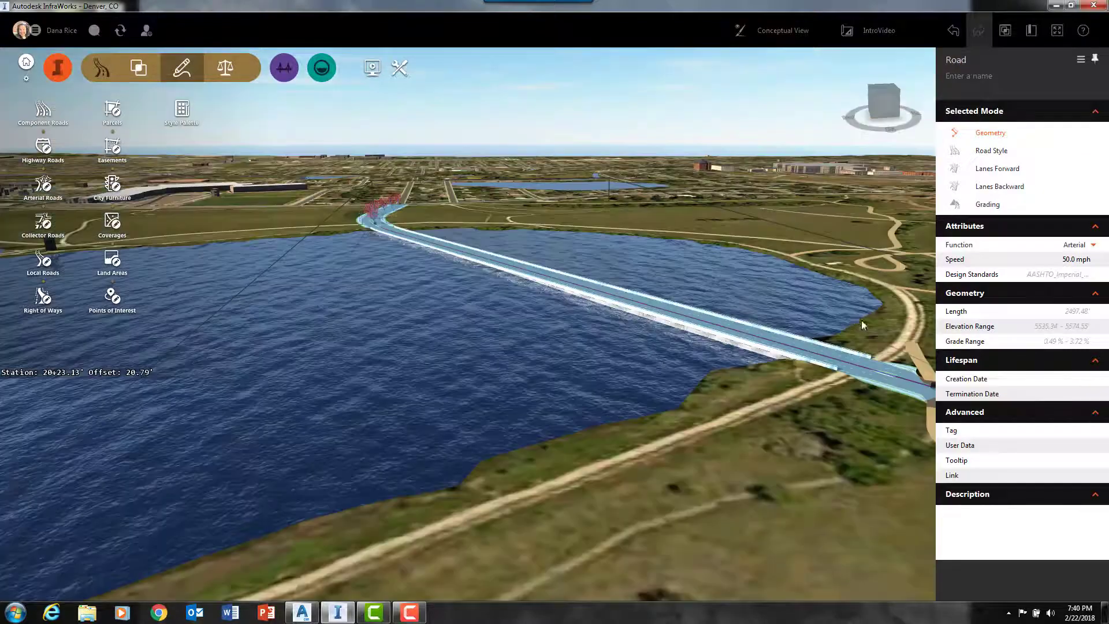
left_click(801, 334)
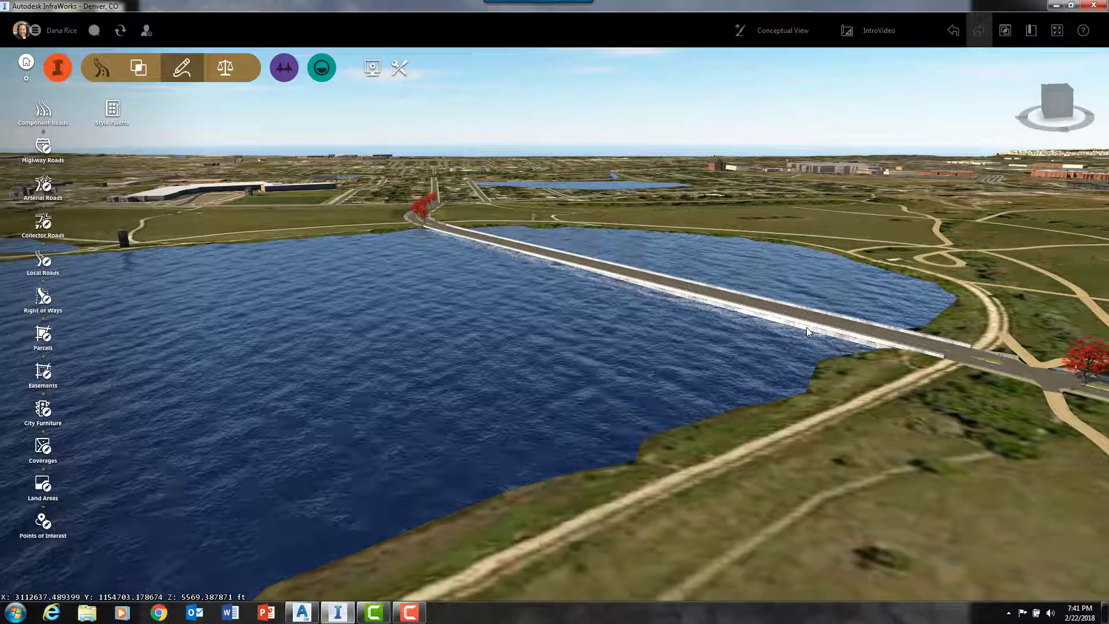
left_click(807, 329)
Step: Show Bridge 1's quantities and change its type from Precast I to Steel Plate
right_click(807, 329)
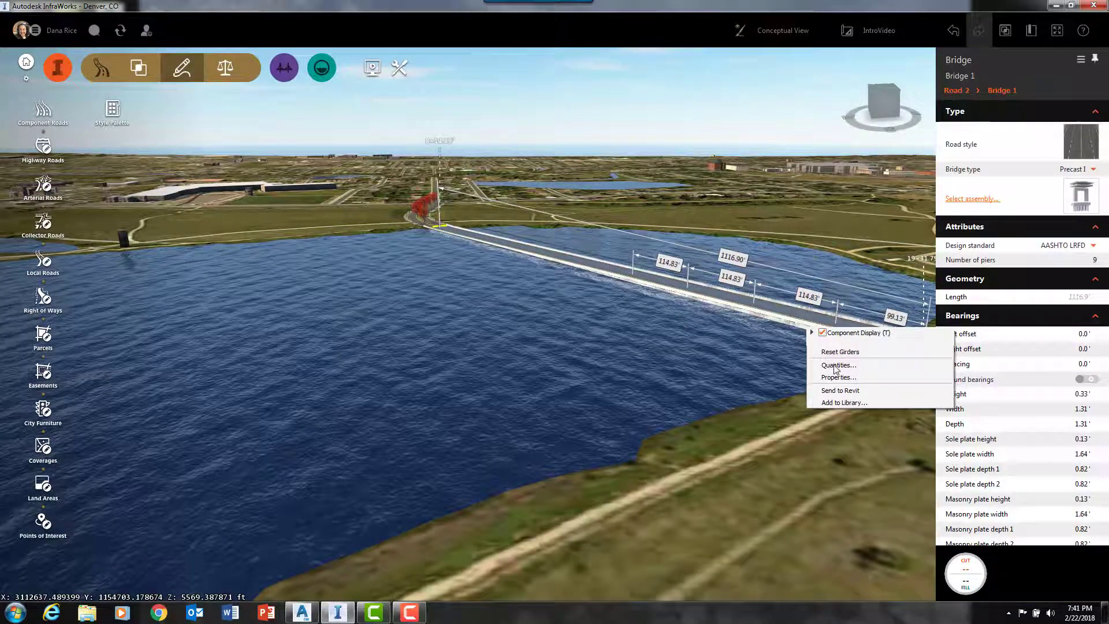
left_click(834, 364)
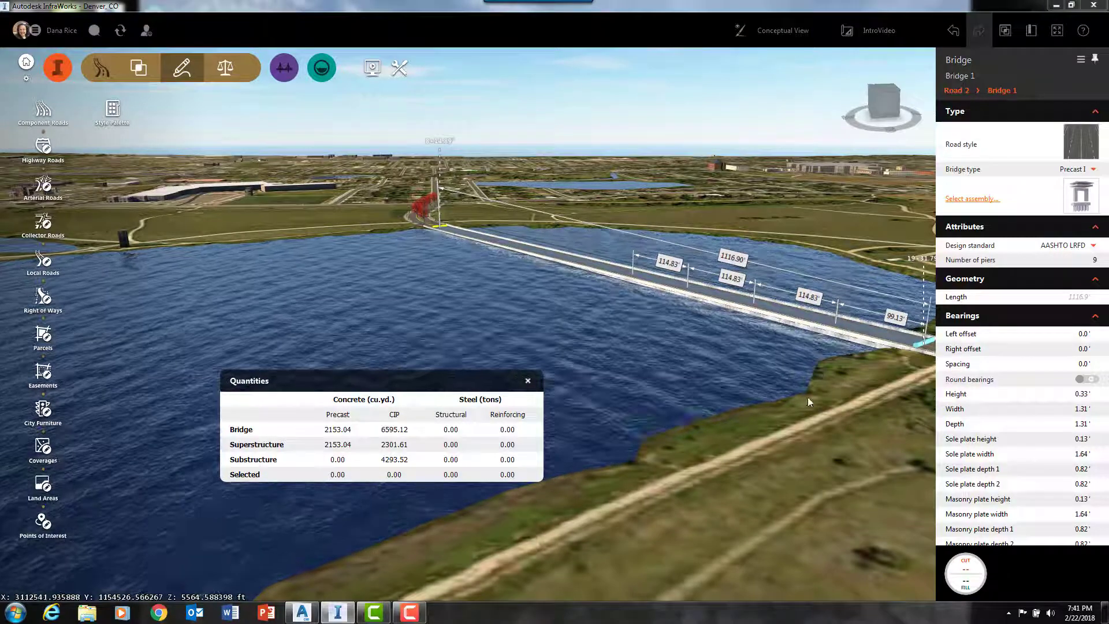
left_click(1092, 170)
left_click(1020, 195)
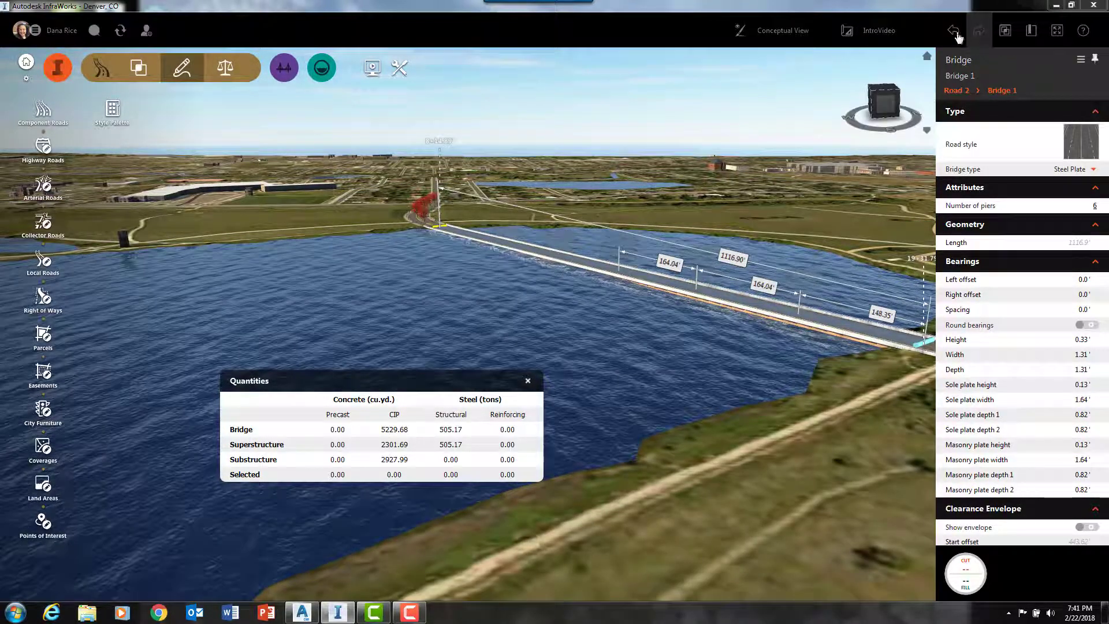
left_click(1031, 30)
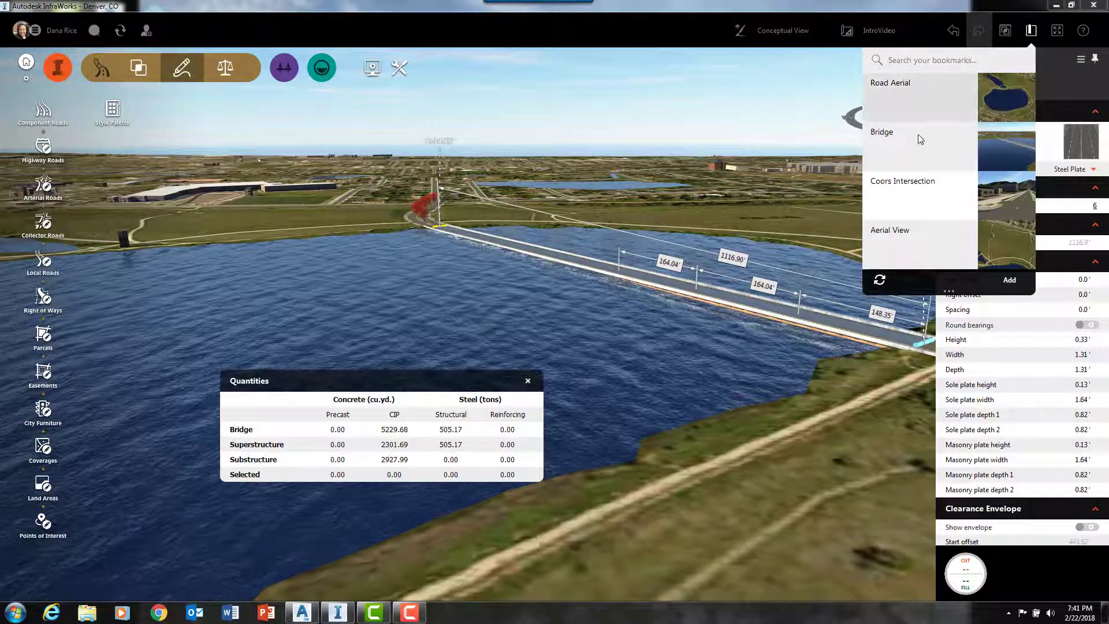
Step: Return to the Aerial View bookmark, close the quantities table, and pan north of the lake
left_click(895, 254)
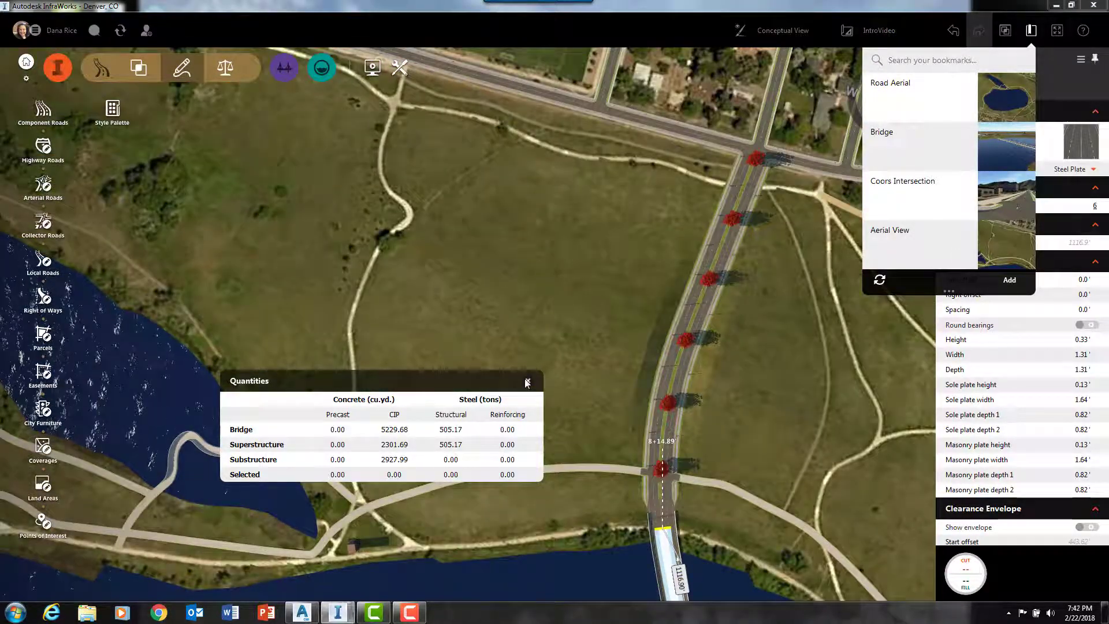
left_click(527, 383)
left_click(855, 343)
left_click_drag(796, 352, 549, 299)
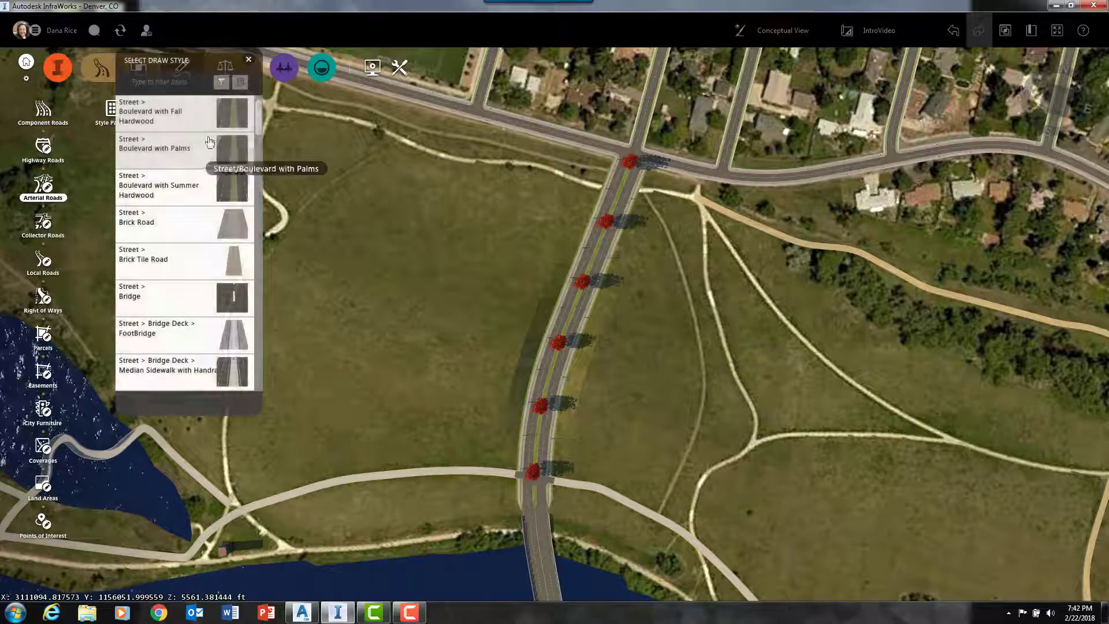
scroll(260, 154, "down", 5)
left_click_drag(258, 174, 259, 379)
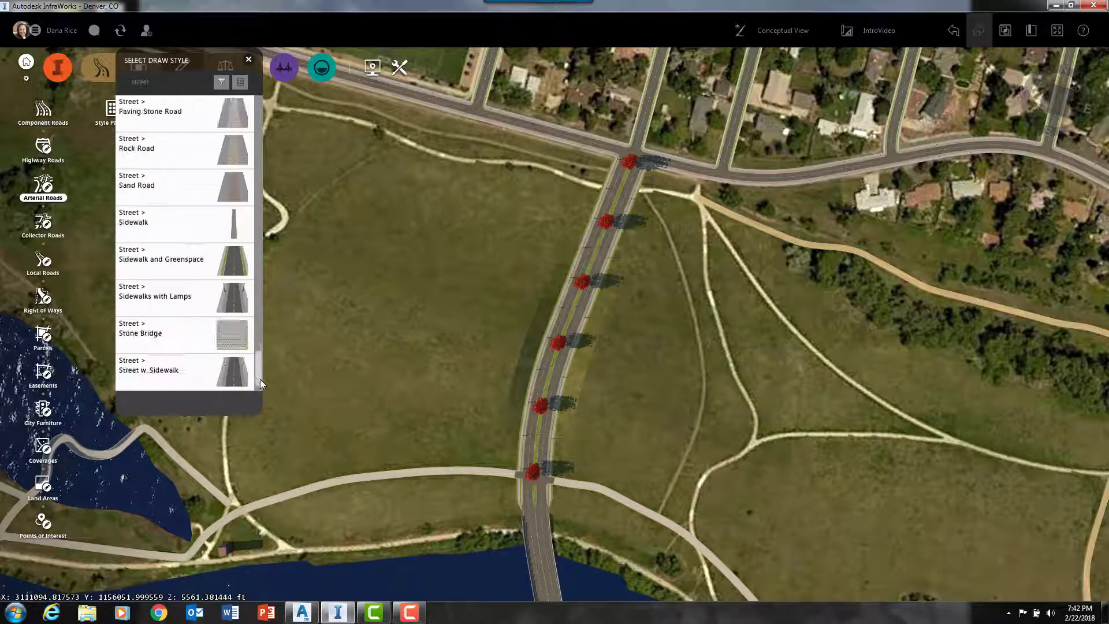
Step: Draw a Sidewalks with Lamps road east to west across the boulevard, forming an intersection
left_click(171, 300)
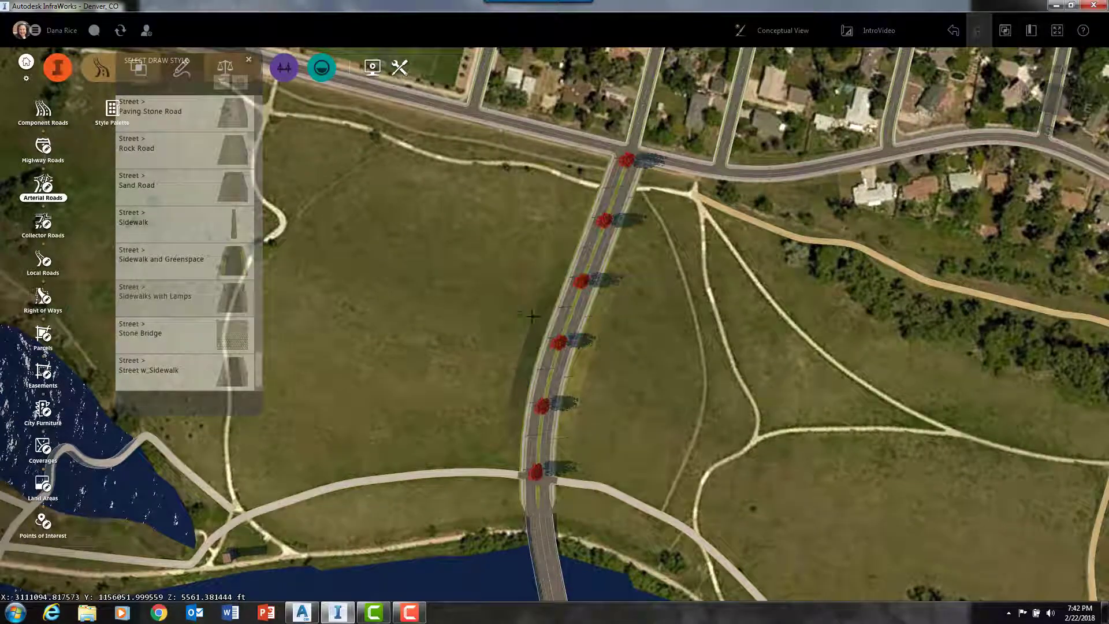
left_click(522, 317)
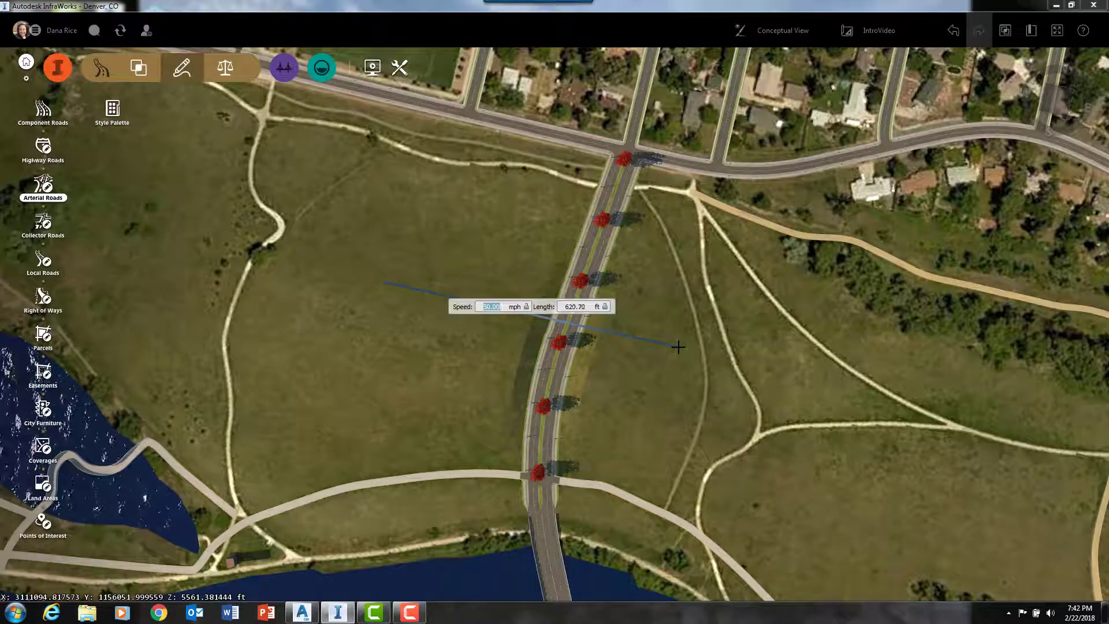
double_click(678, 347)
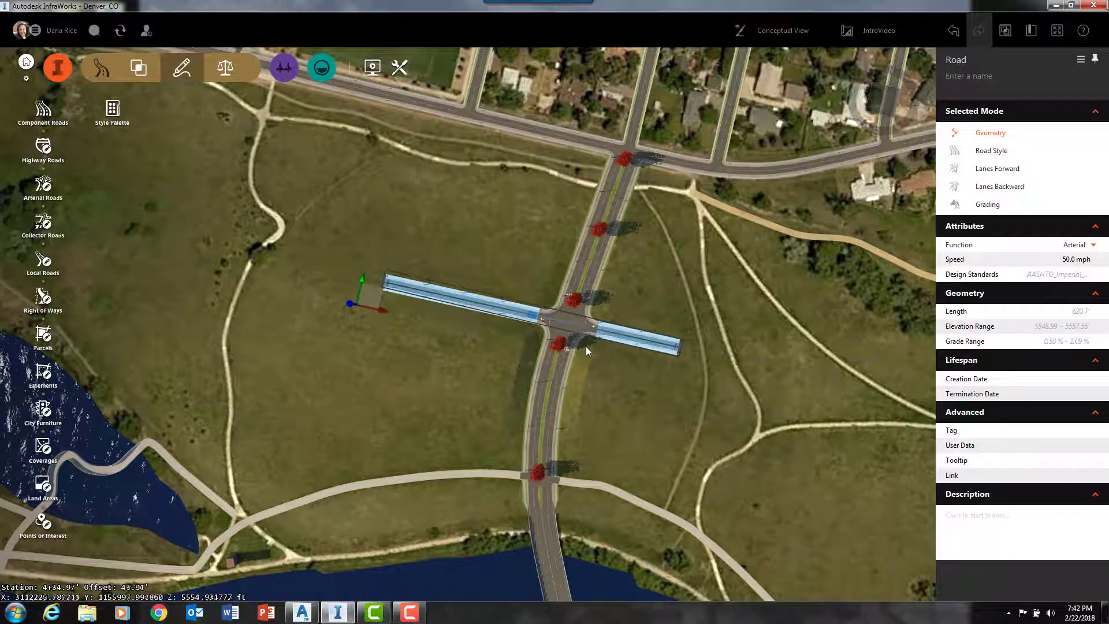
Step: Set the intersection's junction type to Roundabout, then pan so it sits above the lake
scroll(580, 331, "up", 3)
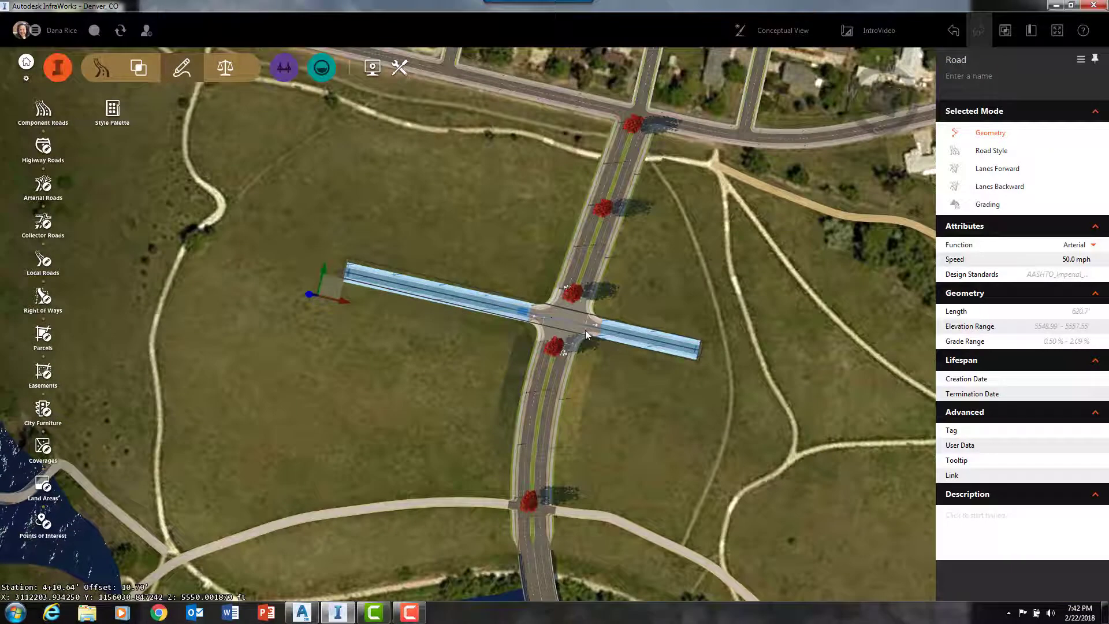
left_click(554, 296)
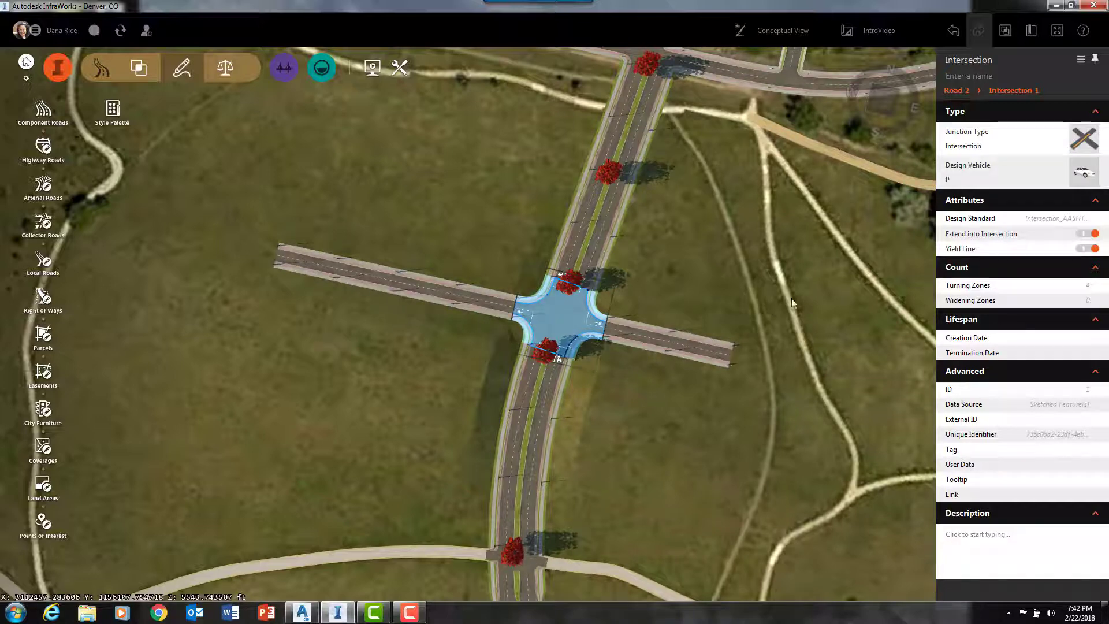
left_click(1082, 137)
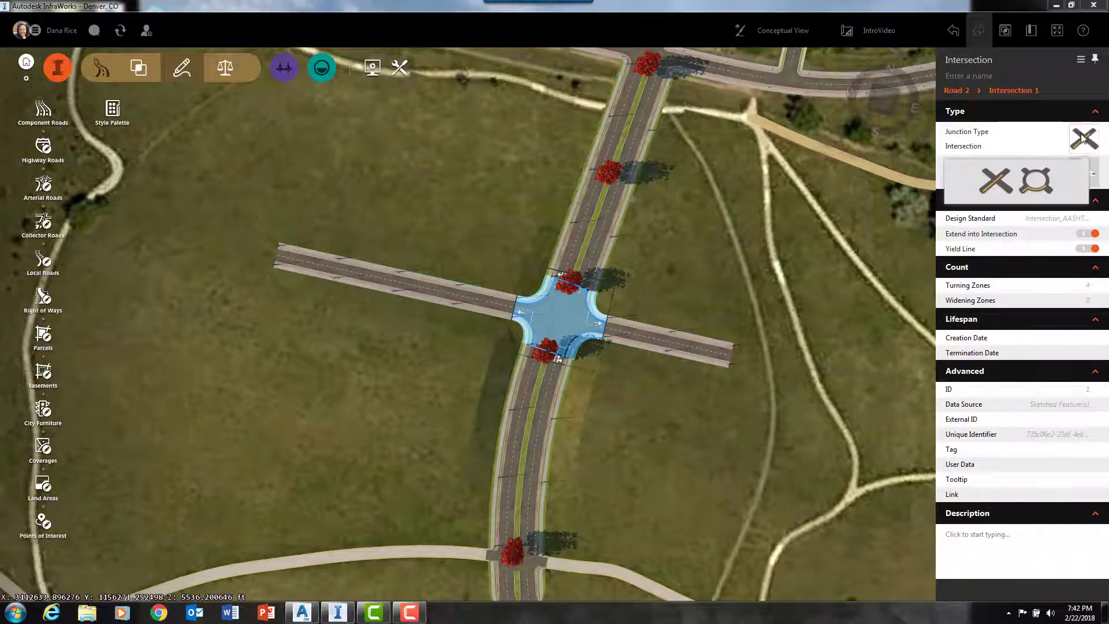
left_click(1039, 186)
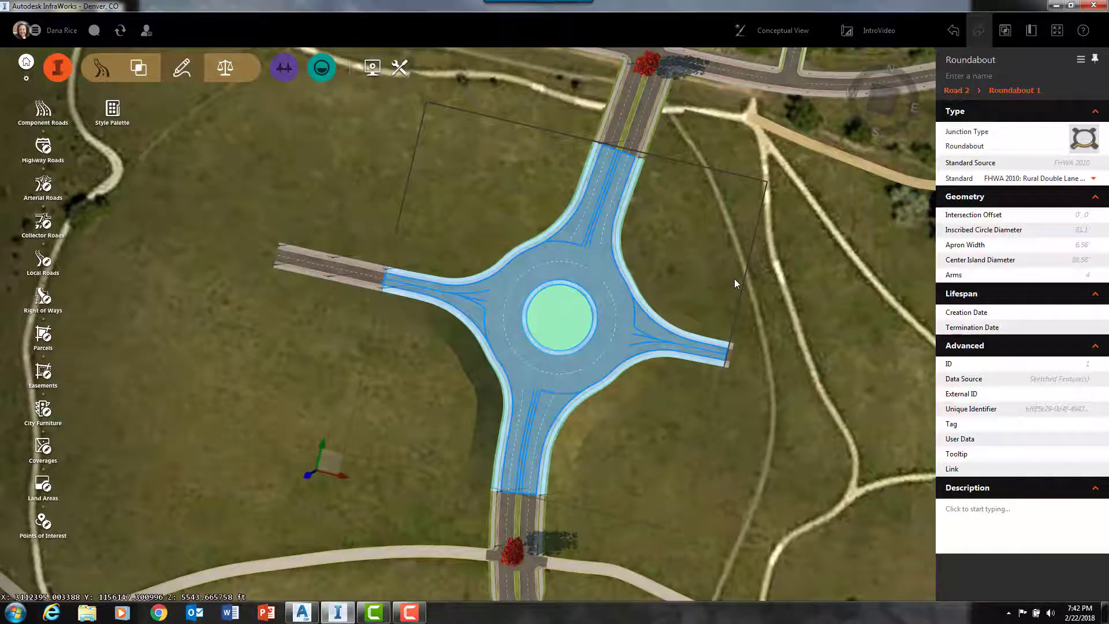
left_click(735, 279)
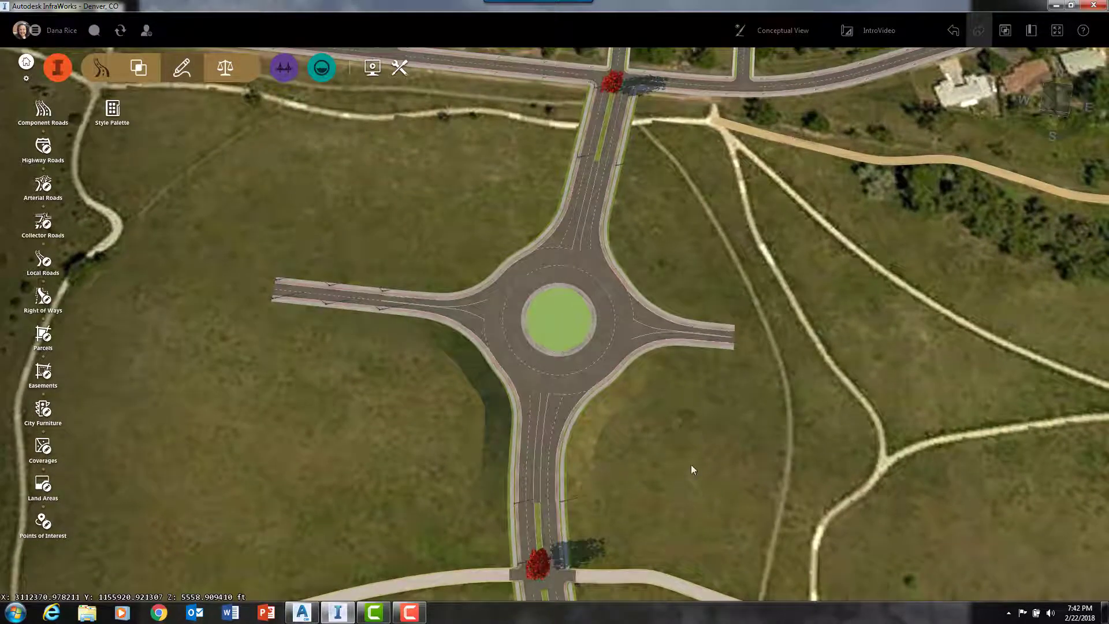
left_click_drag(690, 464, 681, 297)
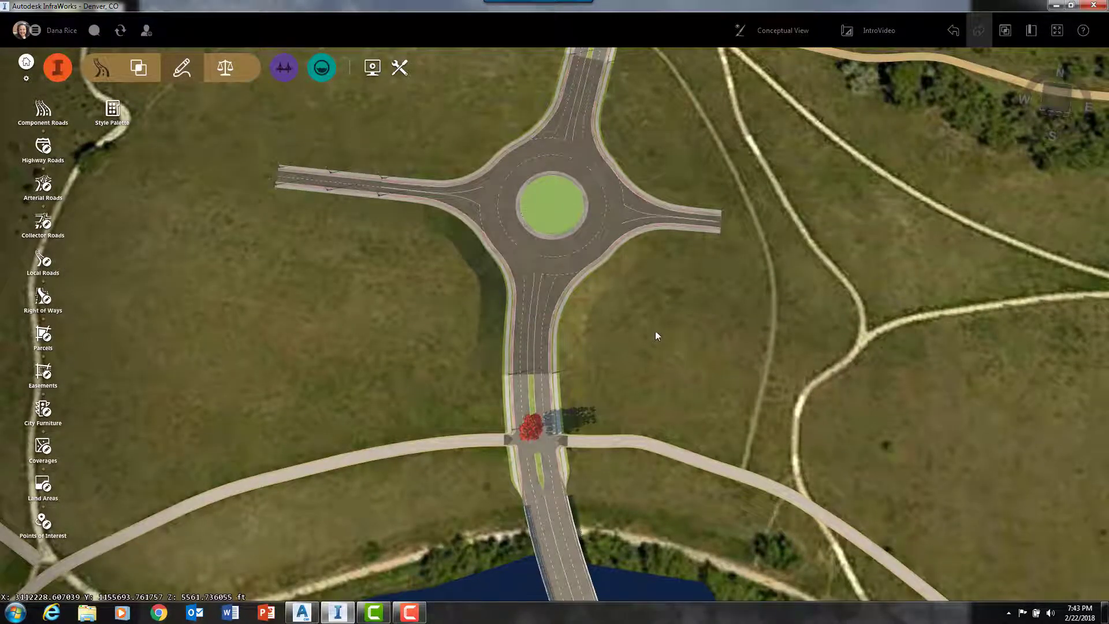
scroll(654, 331, "down", 3)
left_click_drag(626, 353, 590, 268)
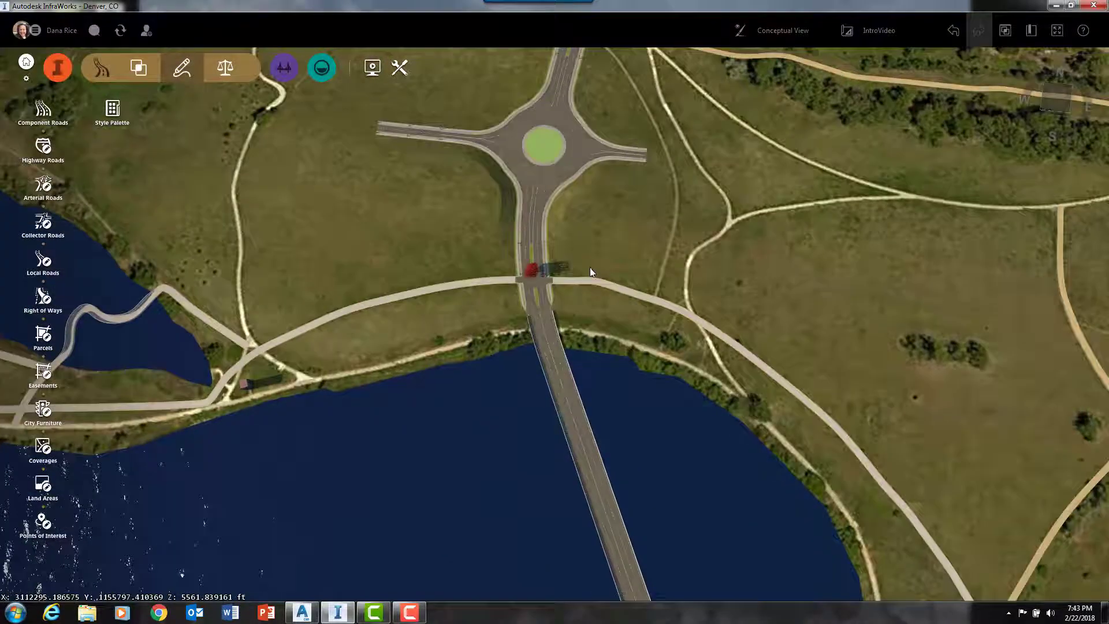
left_click(543, 287)
Step: Add a drainage network to Design Road 2 with 400' inlet spacing and 20-in concrete pipes
right_click(537, 287)
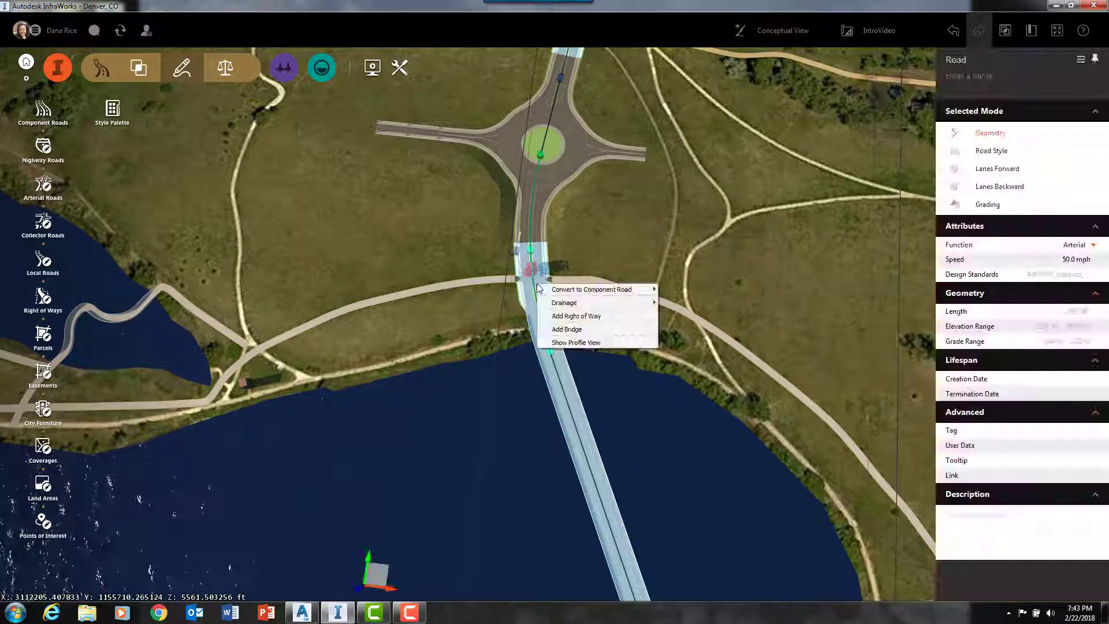
mouse_move(553, 309)
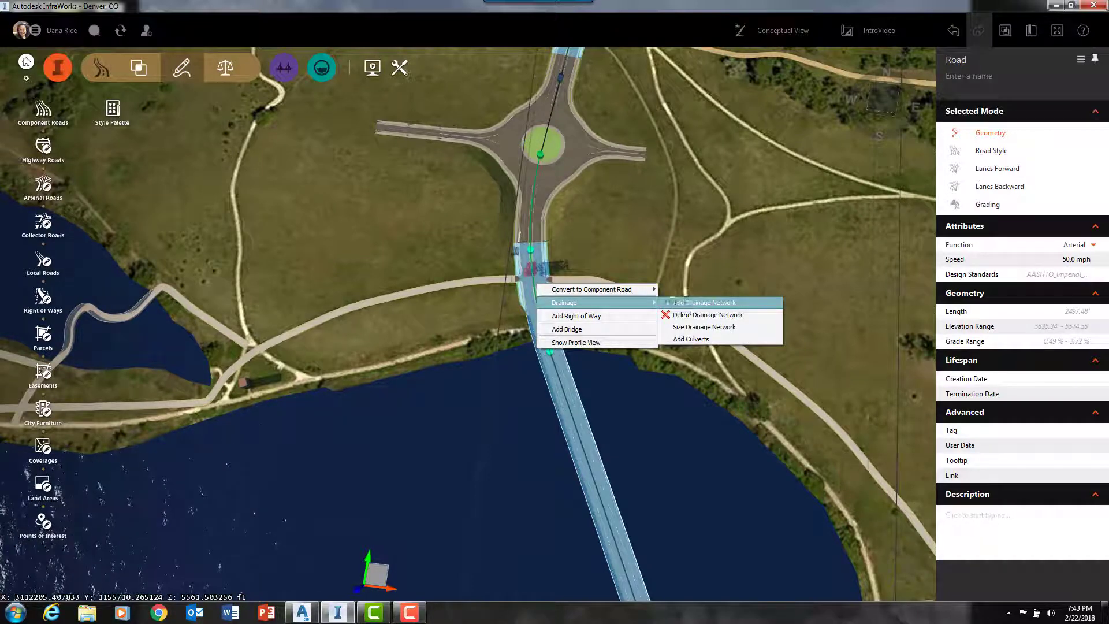
left_click(681, 303)
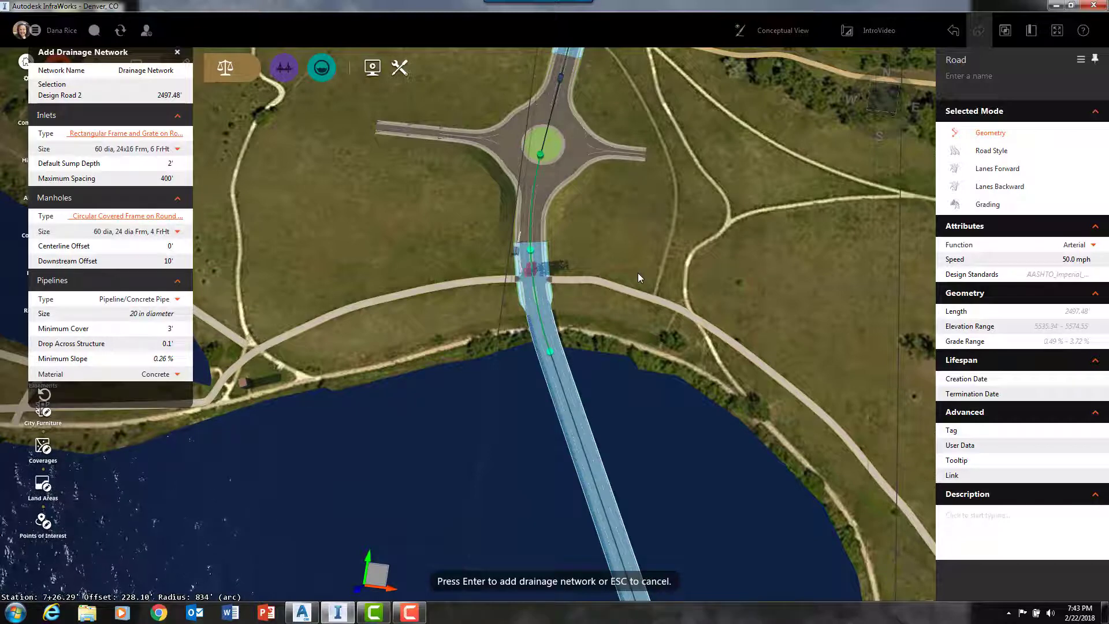
key("Return")
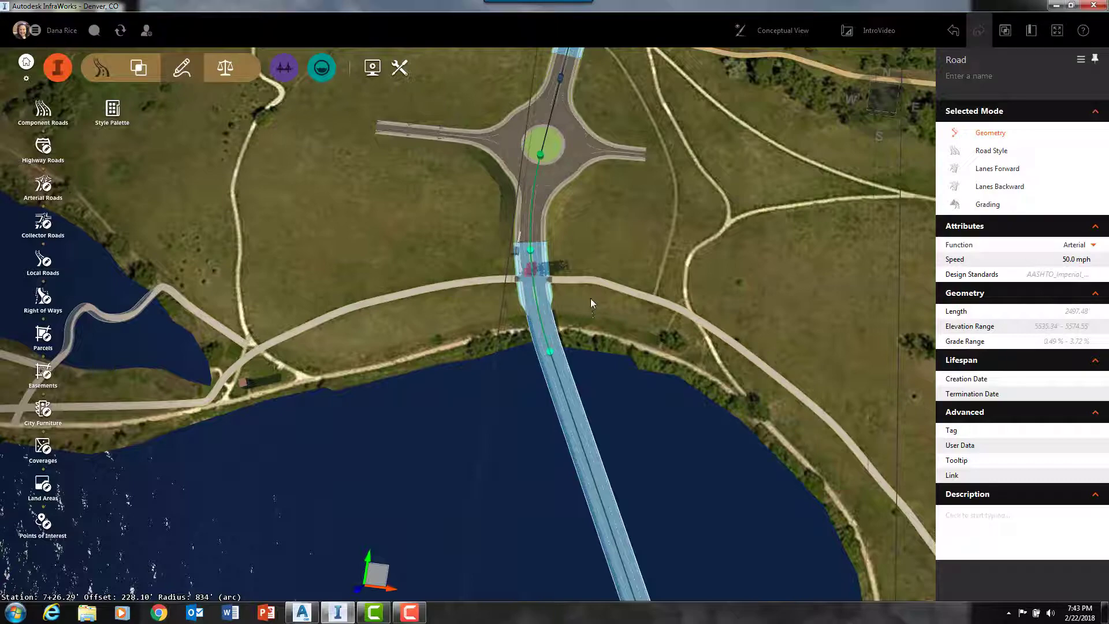
Step: Zoom and orbit under the bridge to inspect the drainage inlets and pipes, then recall Aerial View
left_click(560, 218)
scroll(560, 274, "up", 5)
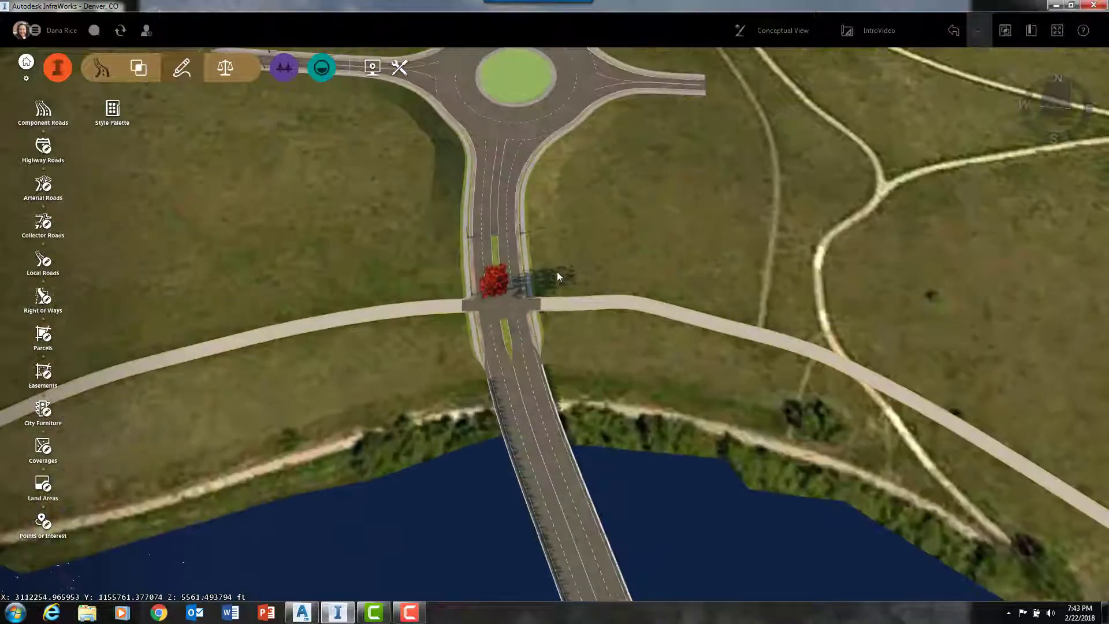
middle_click_drag(597, 407, 632, 209, "shift")
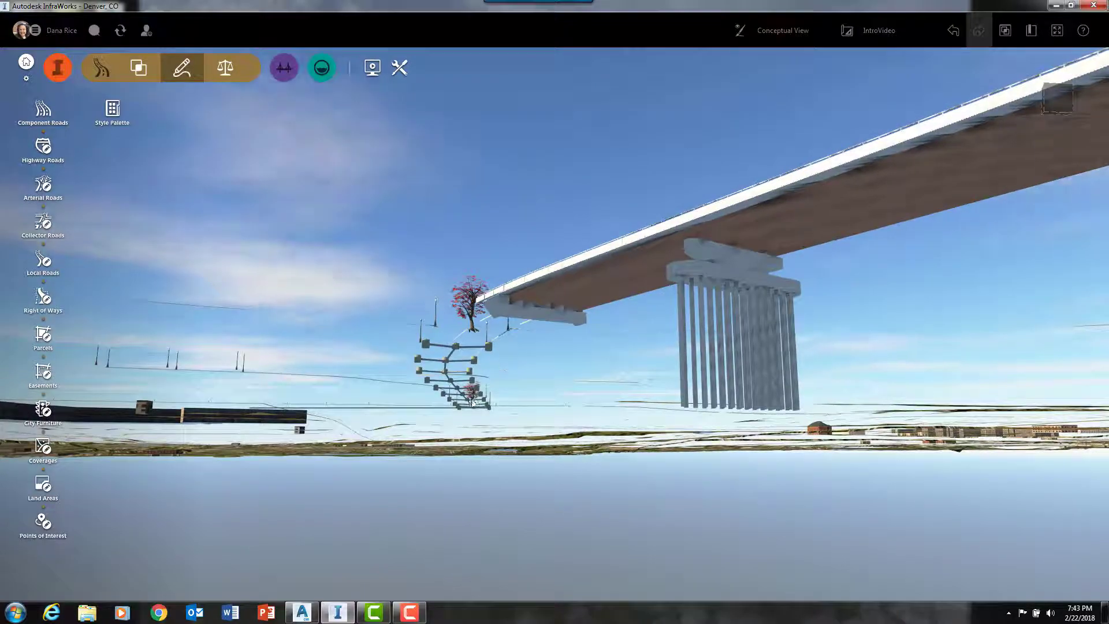
scroll(512, 343, "up", 4)
scroll(448, 425, "up", 3)
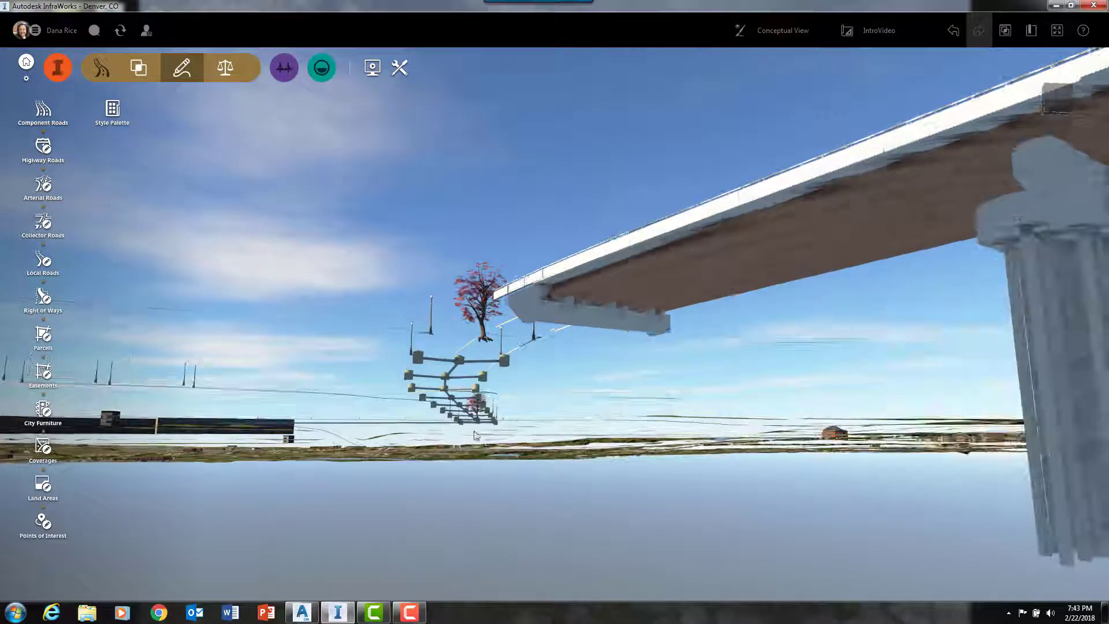
middle_click_drag(536, 391, 628, 297, "shift")
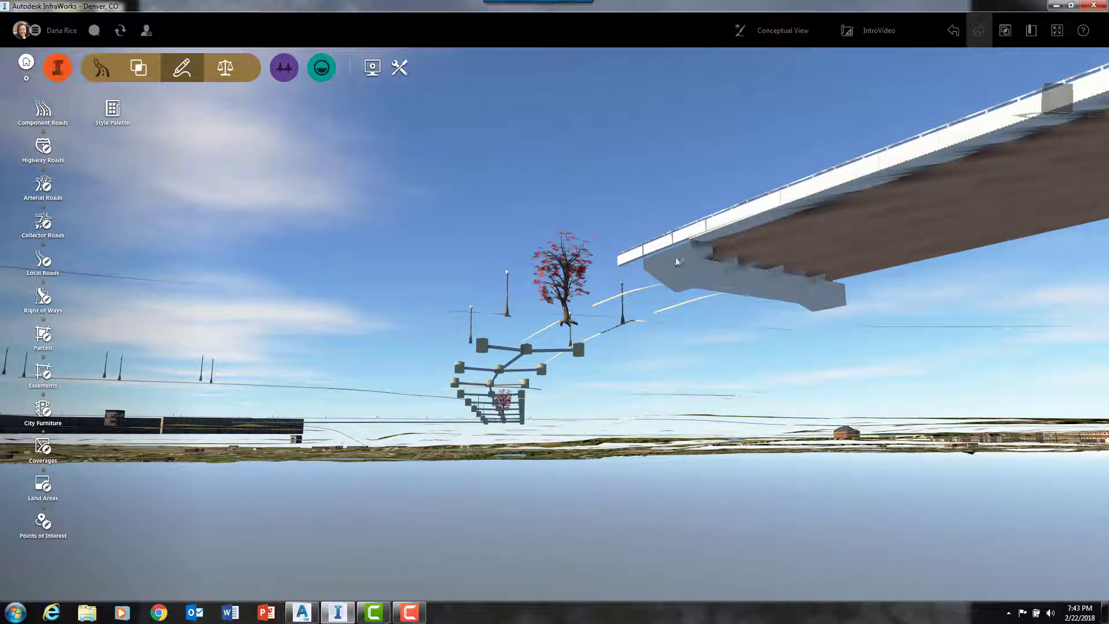
left_click(1031, 30)
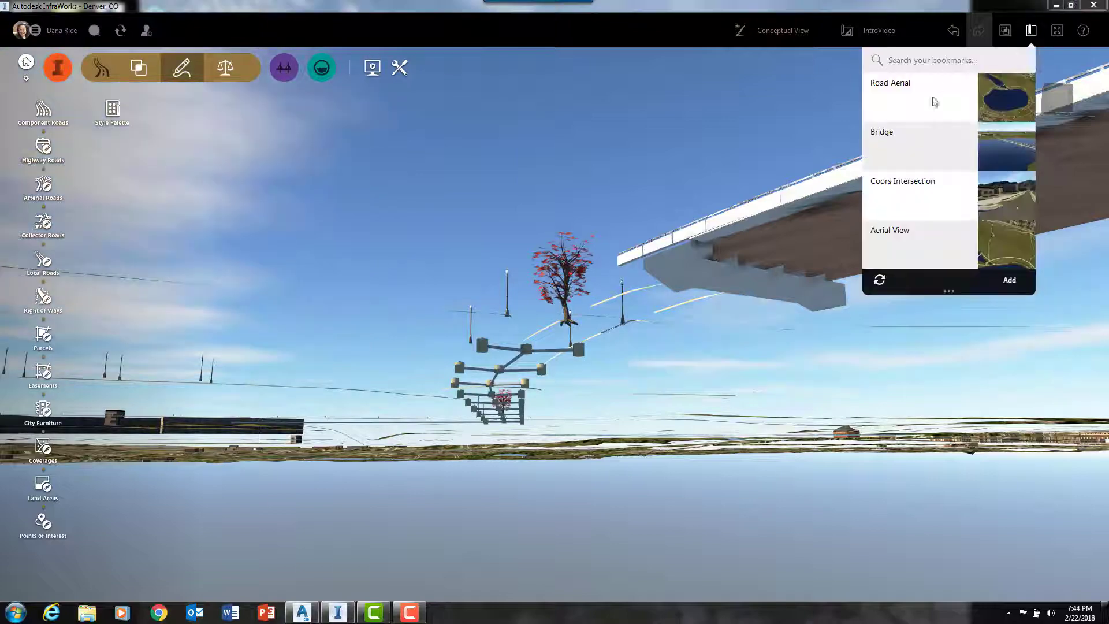
left_click(902, 242)
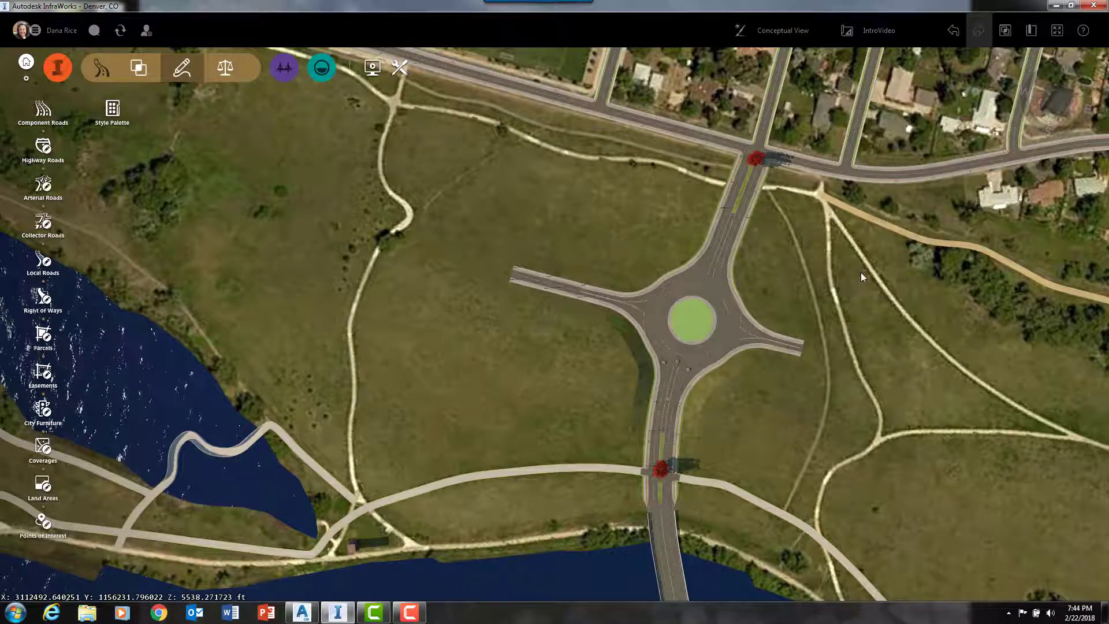
Step: Recentre the roundabout and display the Tools commands panel
left_click_drag(868, 294, 718, 285)
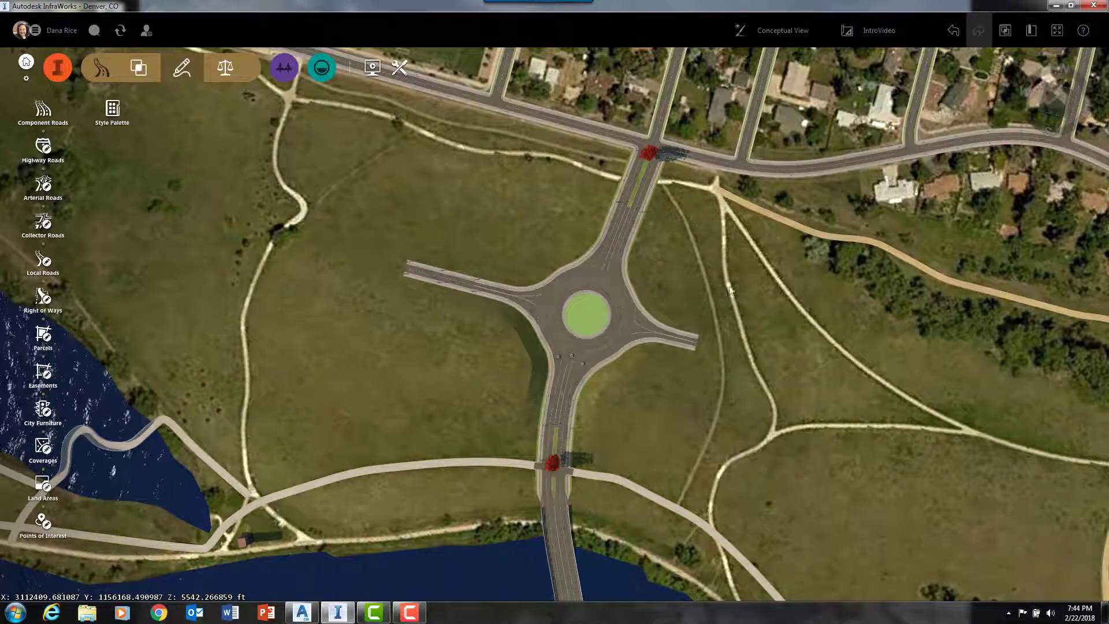
left_click(399, 69)
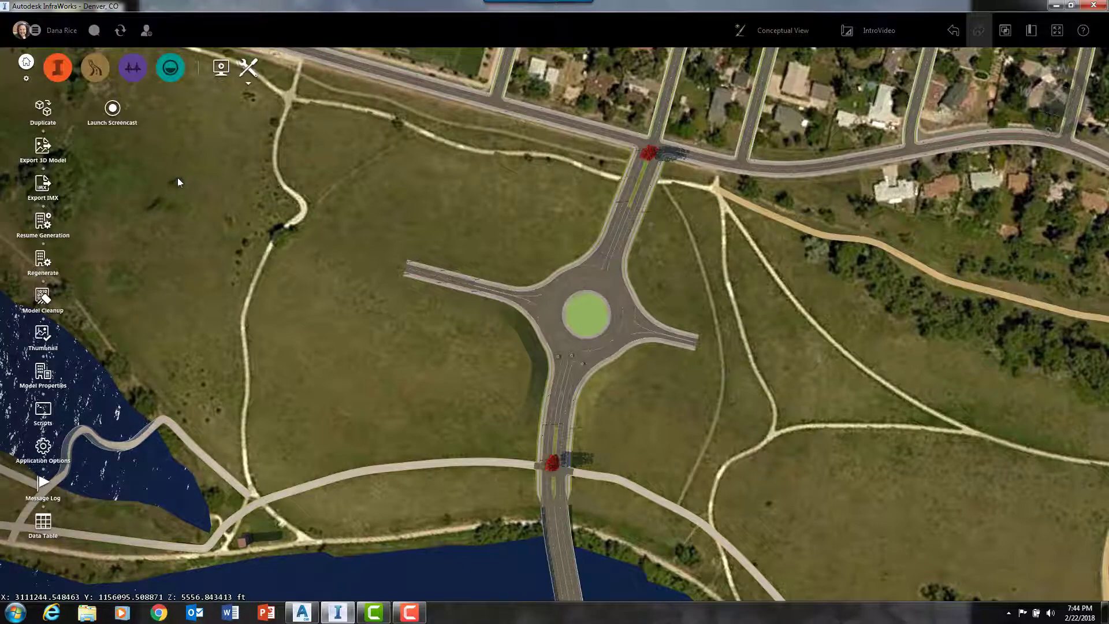
Step: Export a polygon region outlined around the roundabout to IM_Export.imx
left_click(44, 186)
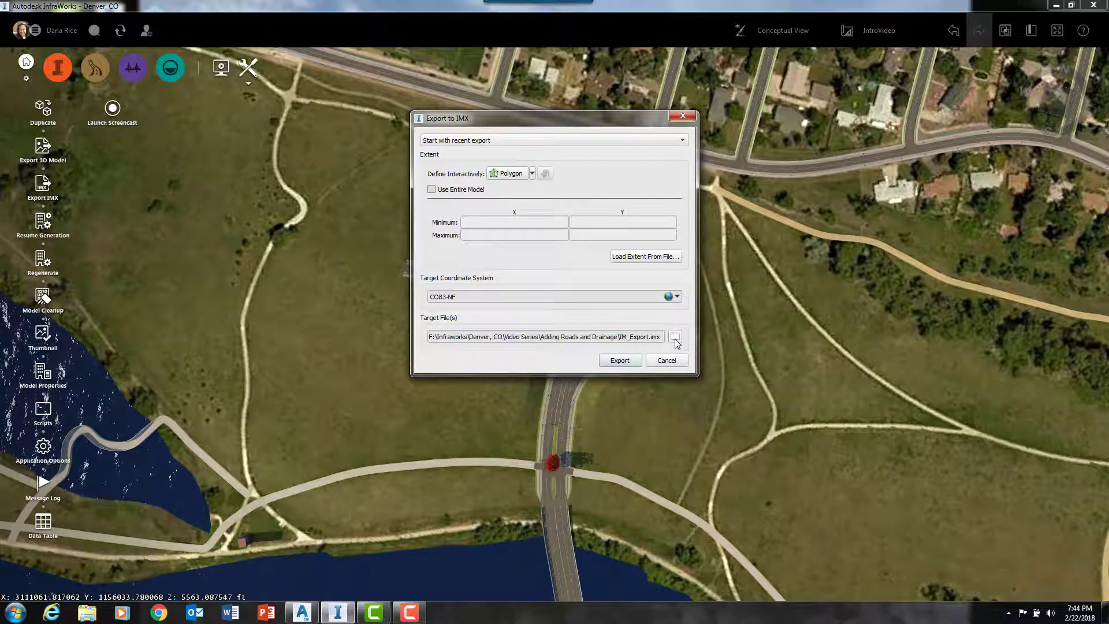
left_click(511, 180)
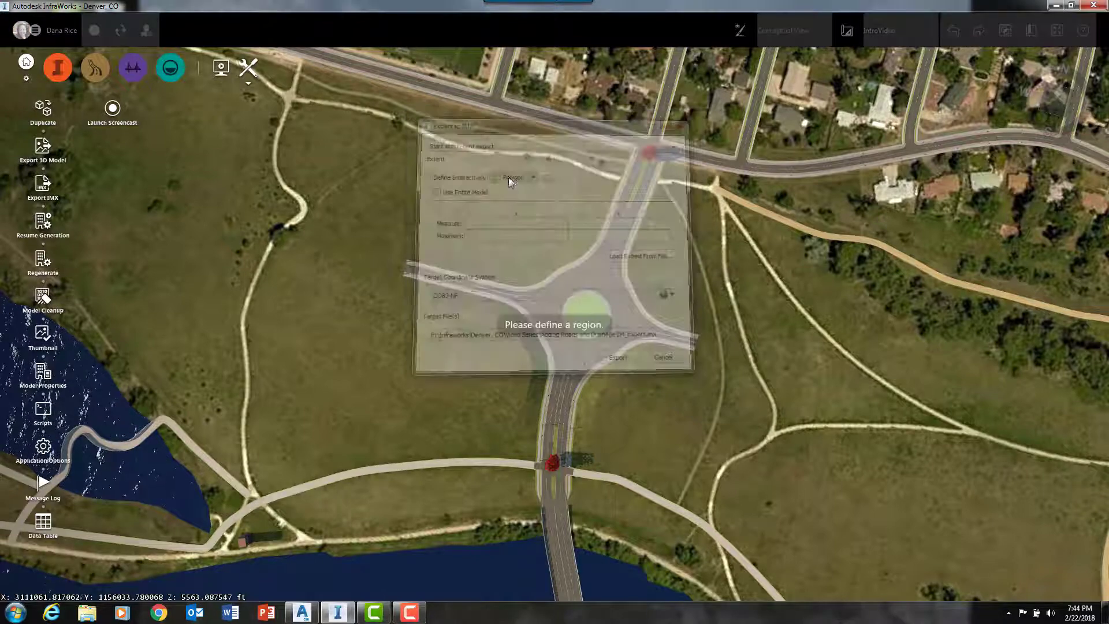
left_click(508, 179)
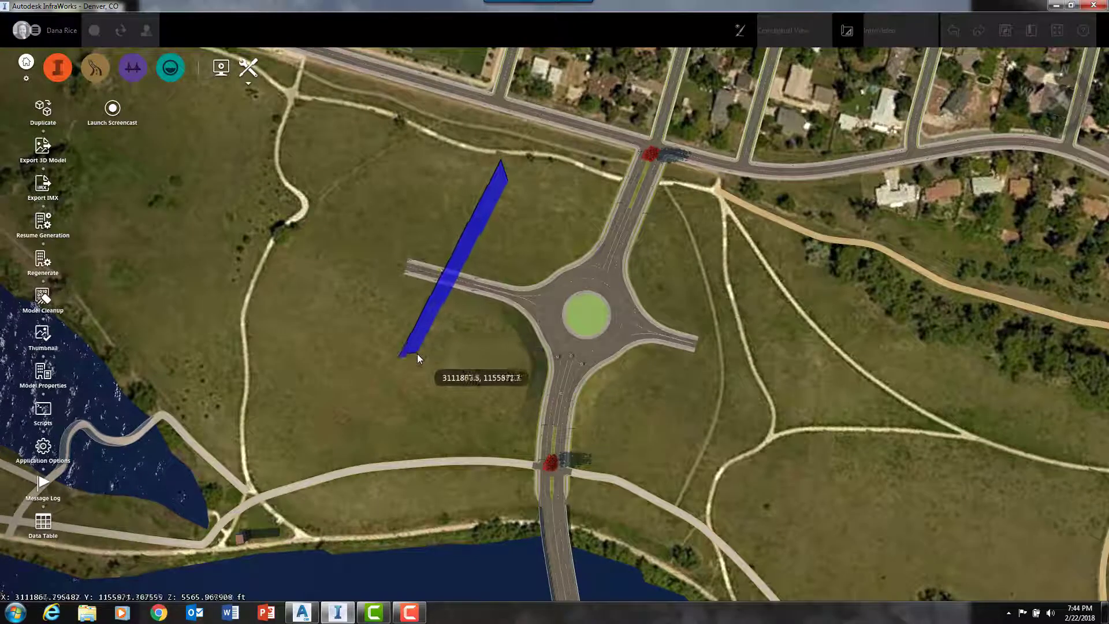
left_click(407, 354)
left_click(642, 464)
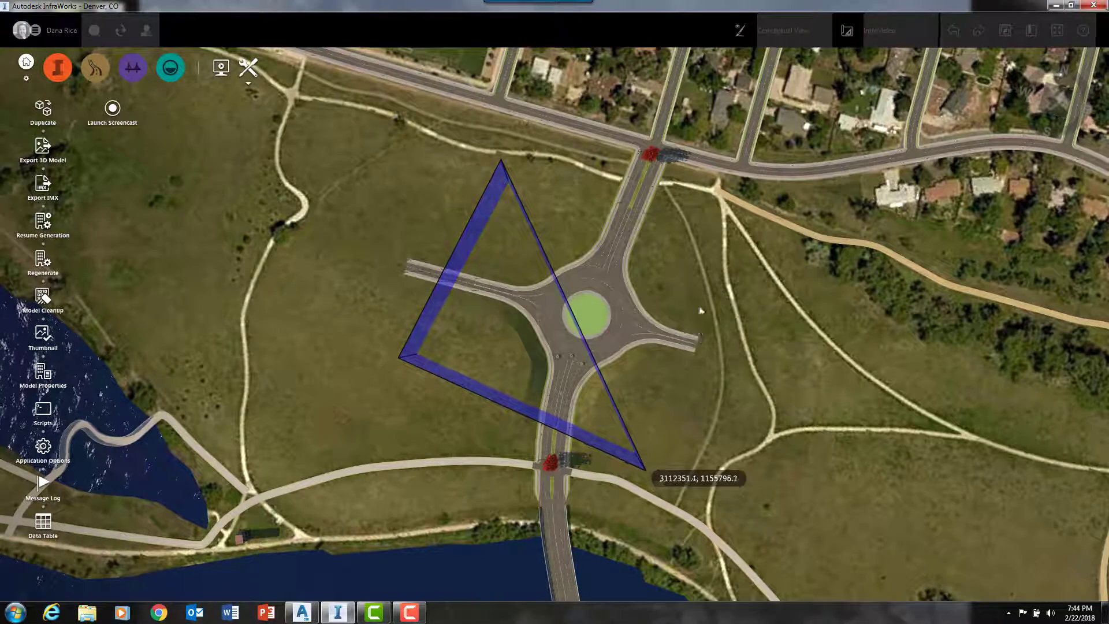
double_click(690, 275)
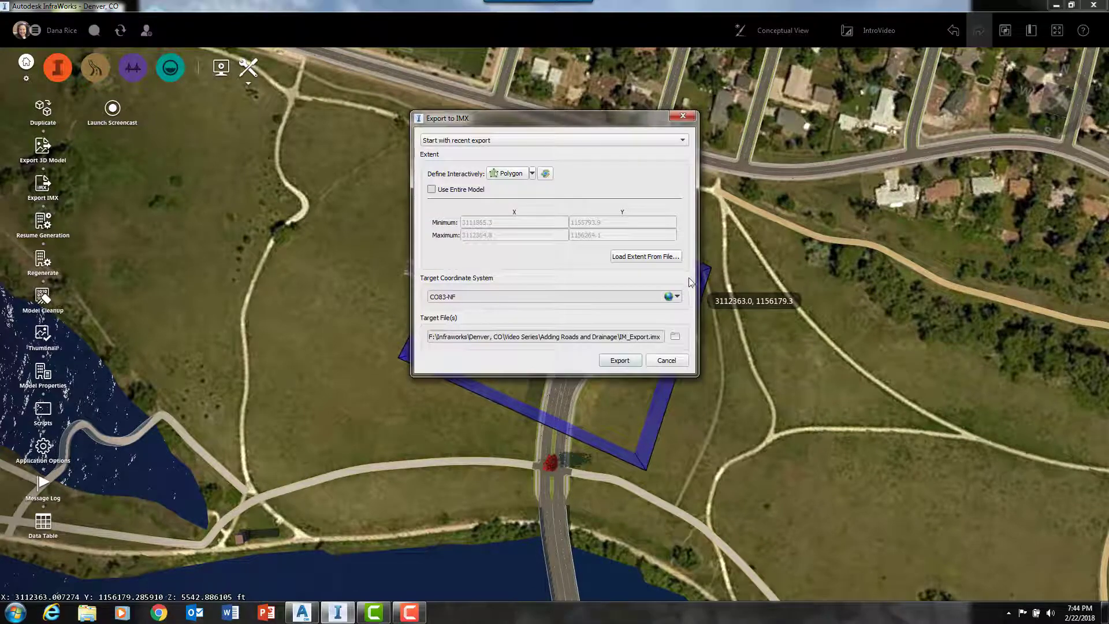
left_click(629, 362)
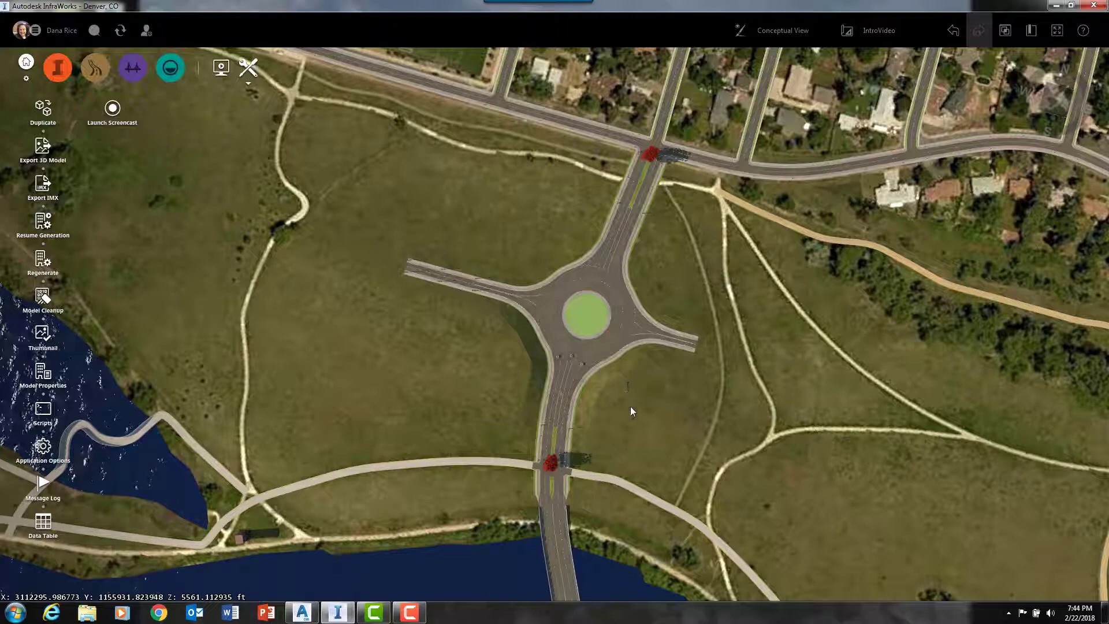
left_click(302, 612)
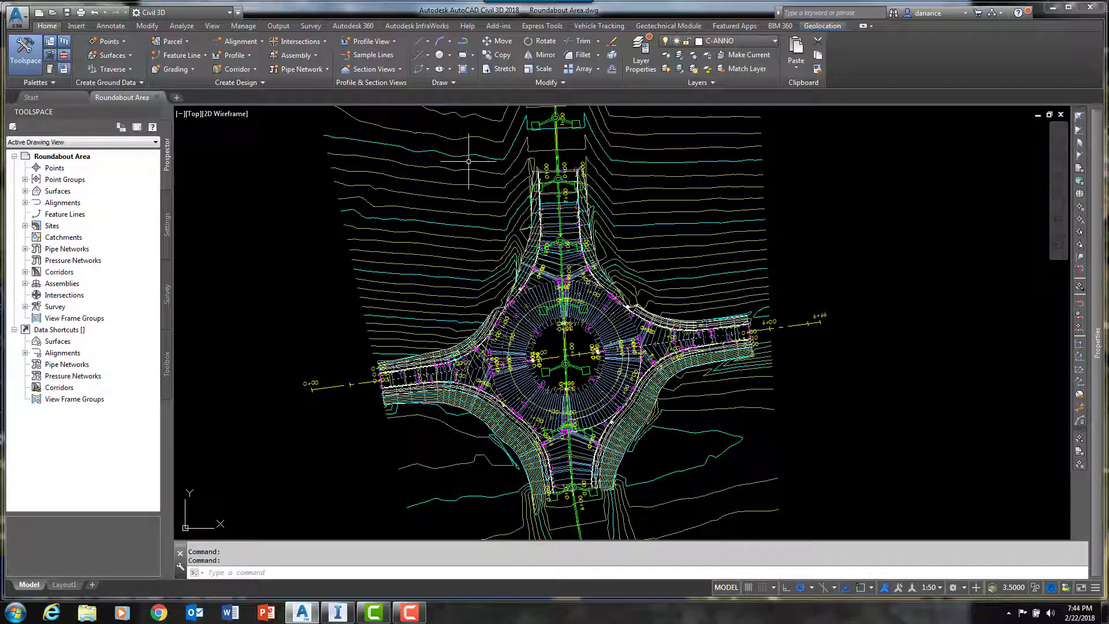
Step: List the Roundabout Area surfaces (AIW_Existing_Ground, AIW_Proposed_Ground, Final Grade) and centerline alignments 1, 2, 3, 13131, 14712
left_click(77, 29)
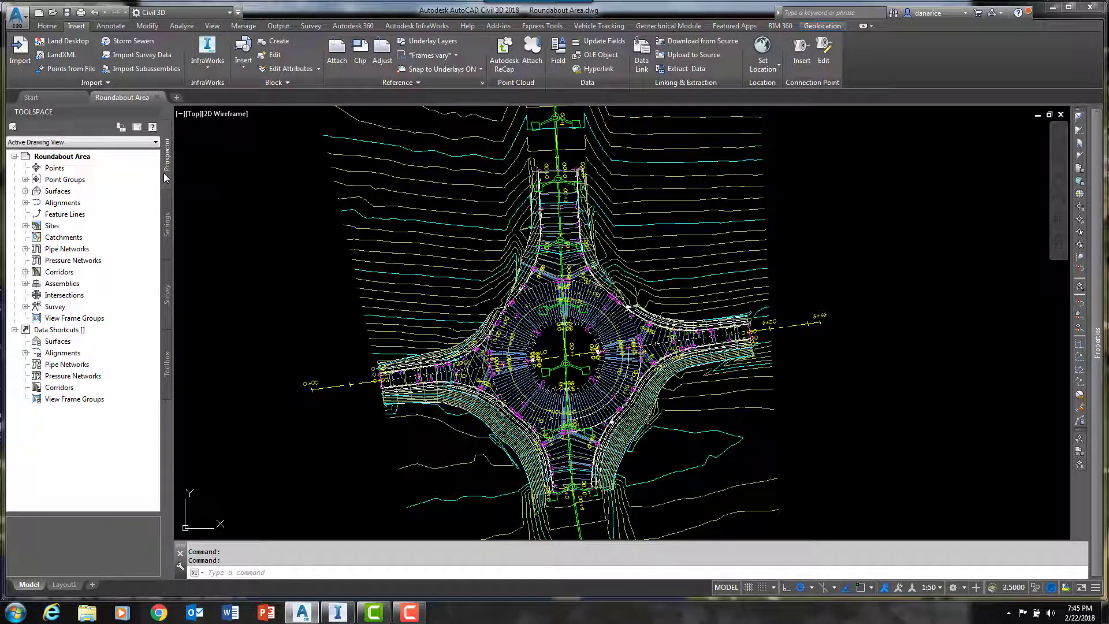
left_click(23, 191)
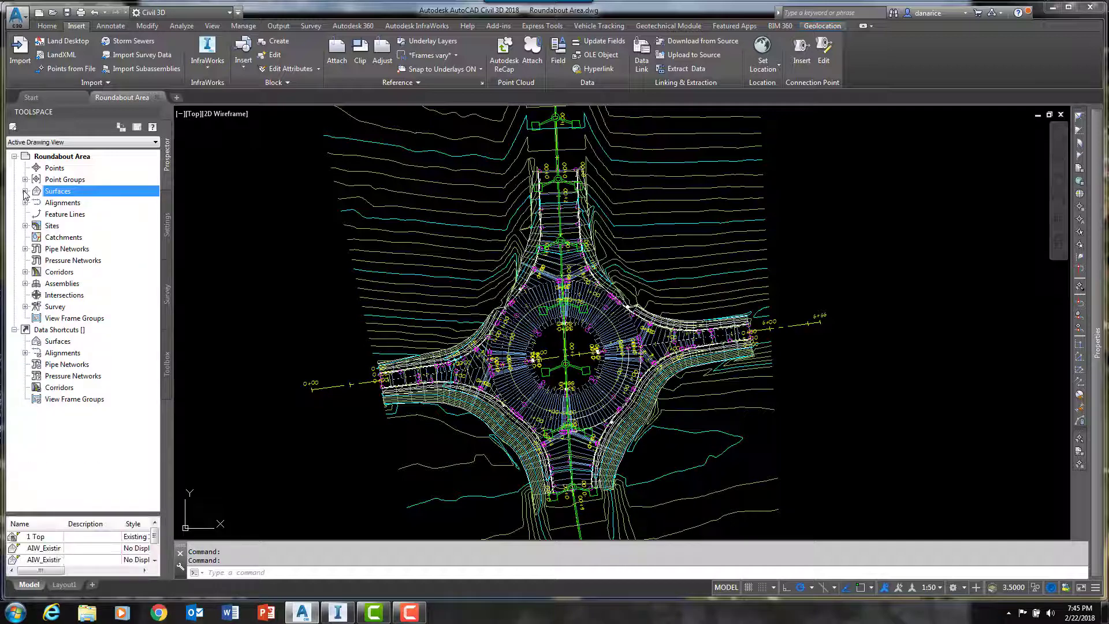
left_click(25, 191)
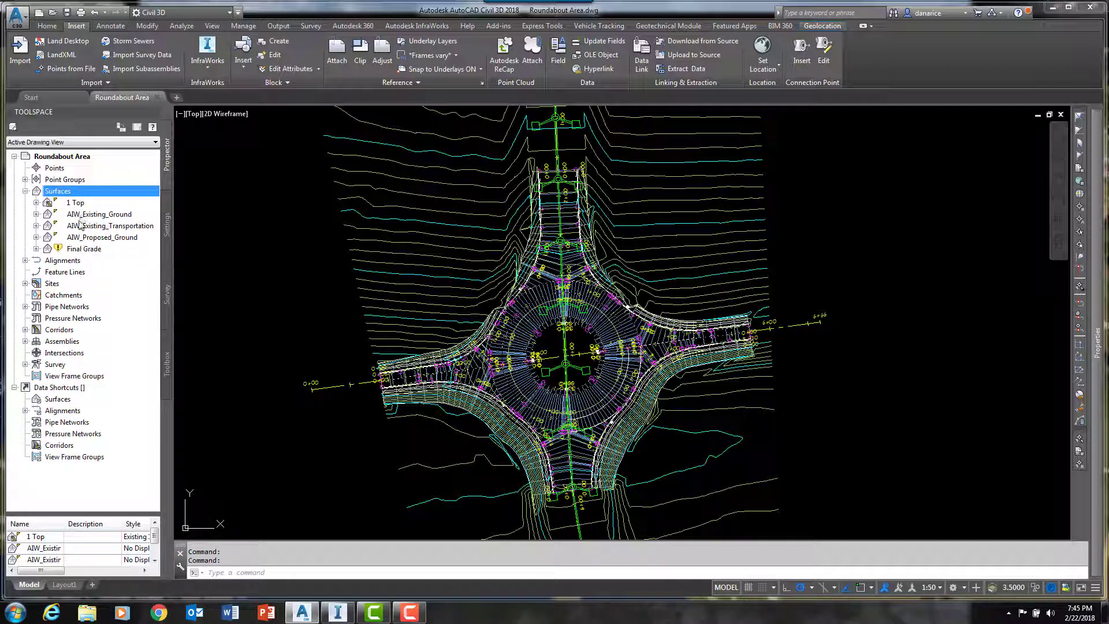
left_click(25, 260)
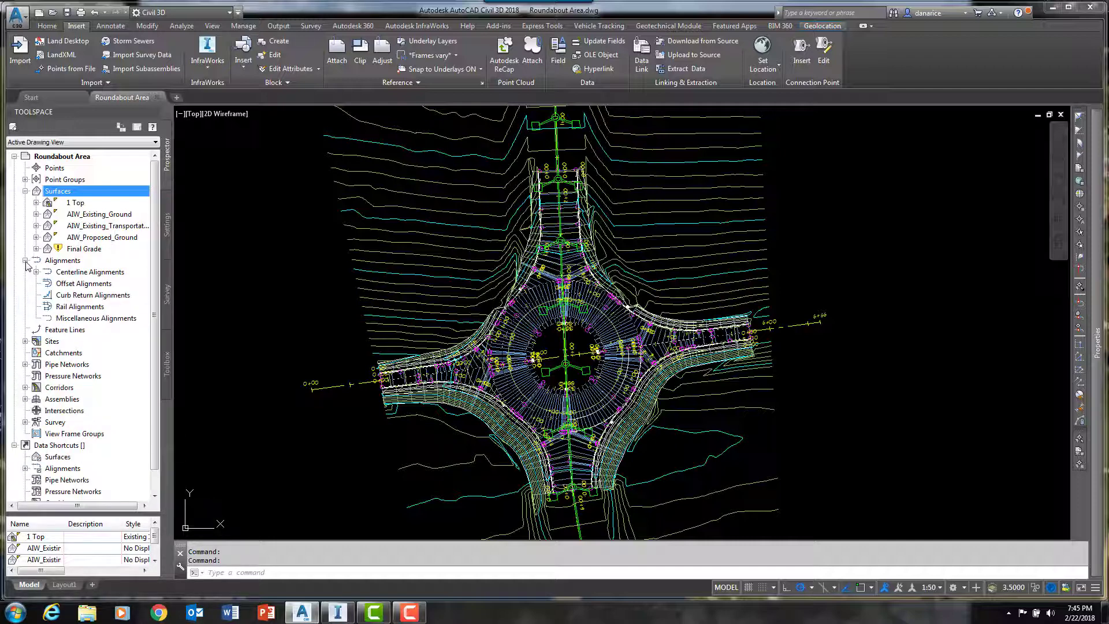
left_click(35, 272)
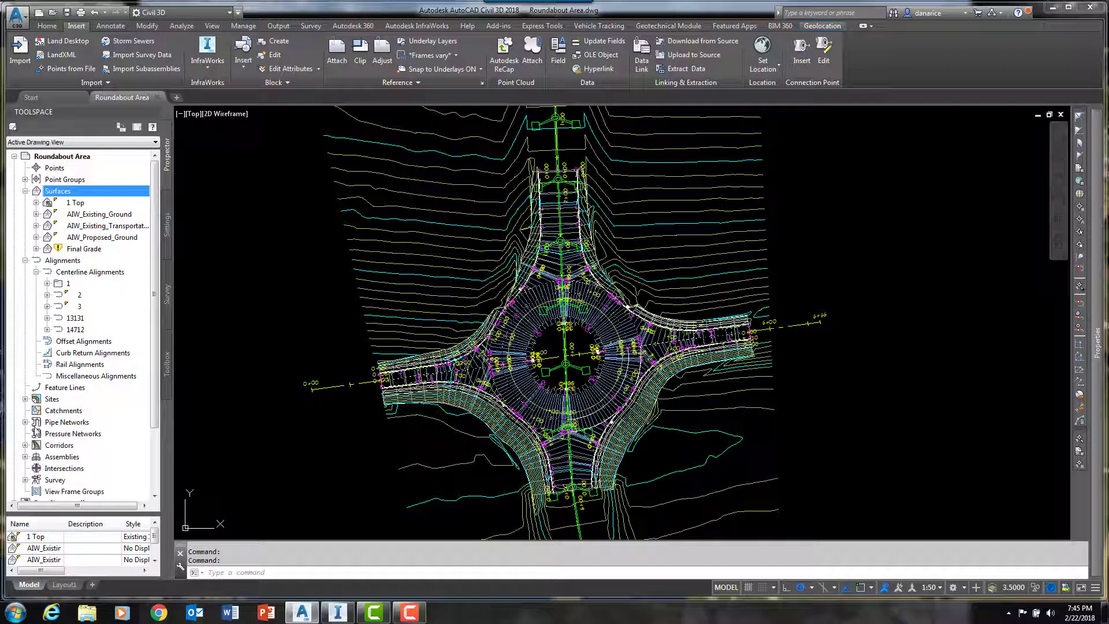
left_click(25, 423)
Step: Select all pipes of the Drainage Network in the Civil 3D drawing
left_click(36, 434)
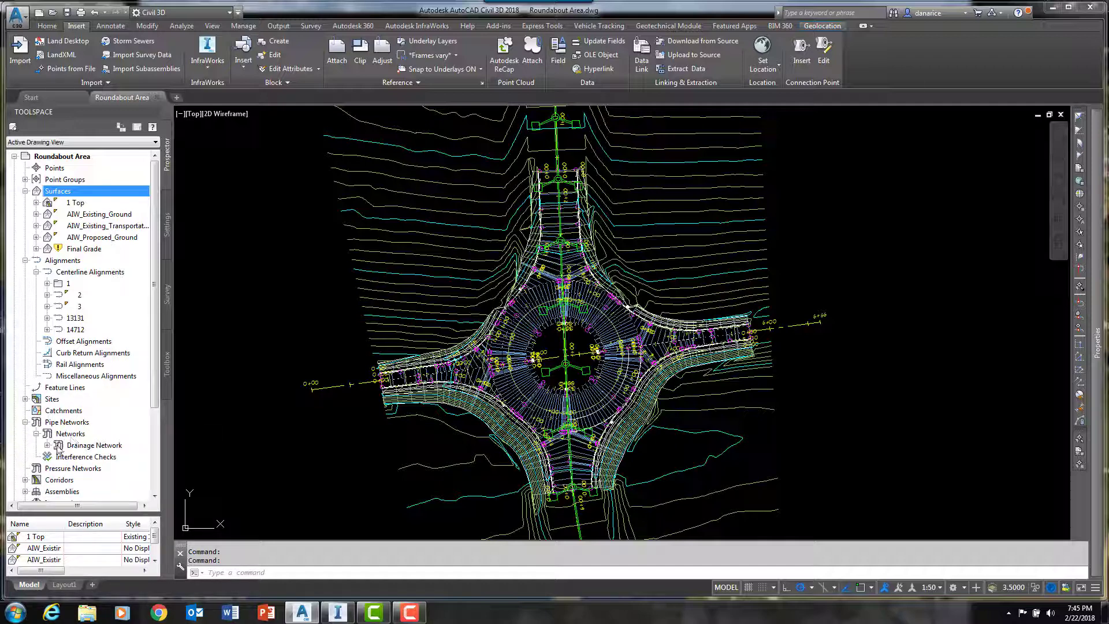
left_click(73, 446)
left_click(47, 445)
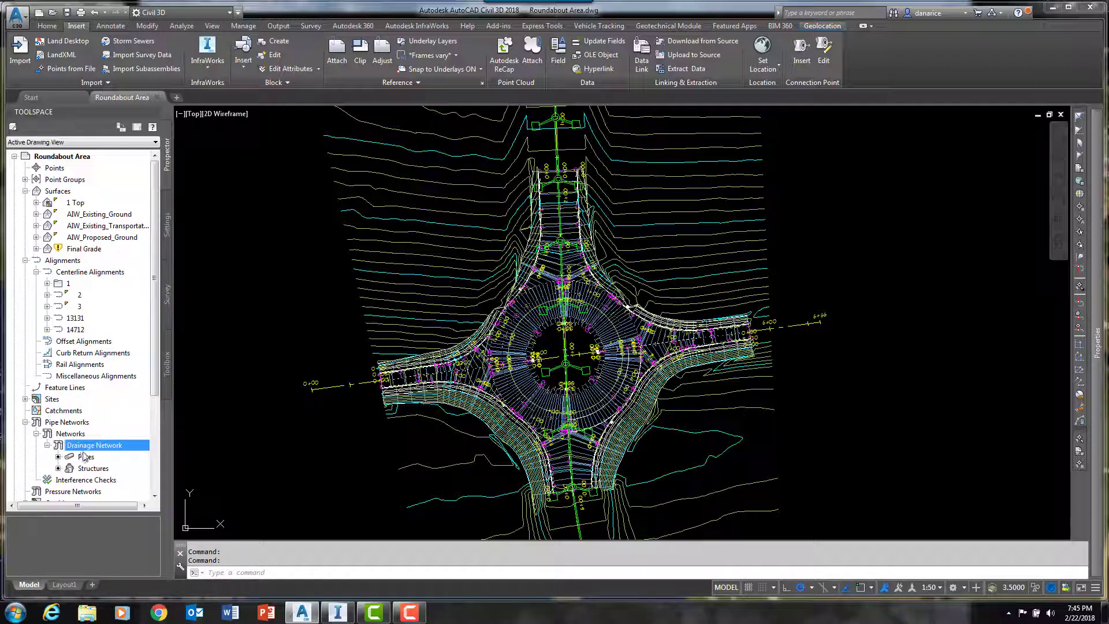
left_click(87, 457)
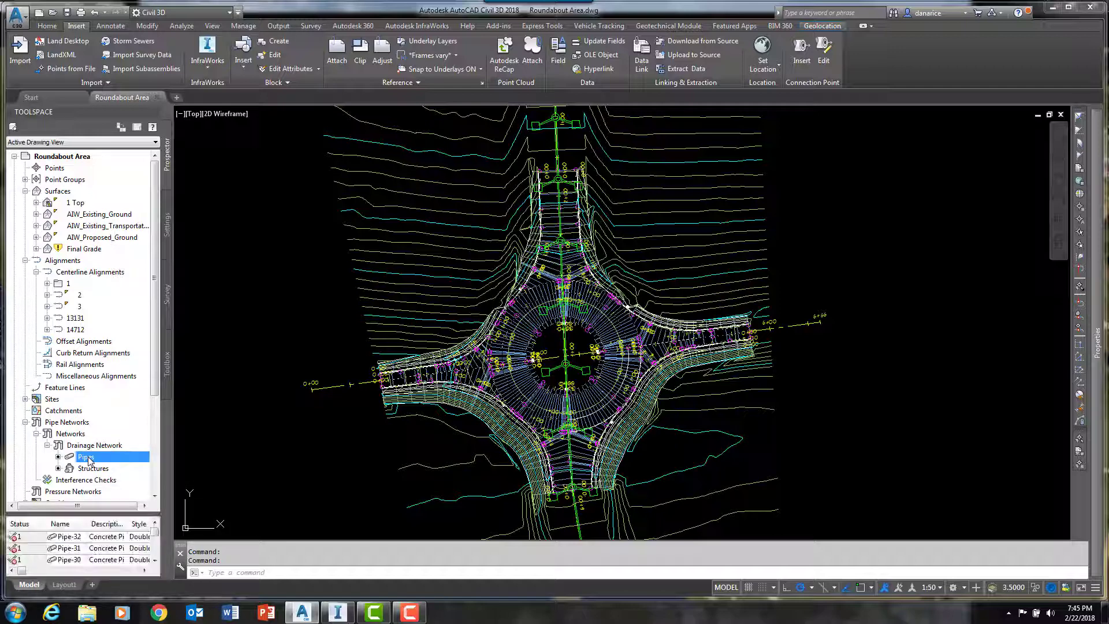
right_click(88, 458)
left_click(123, 463)
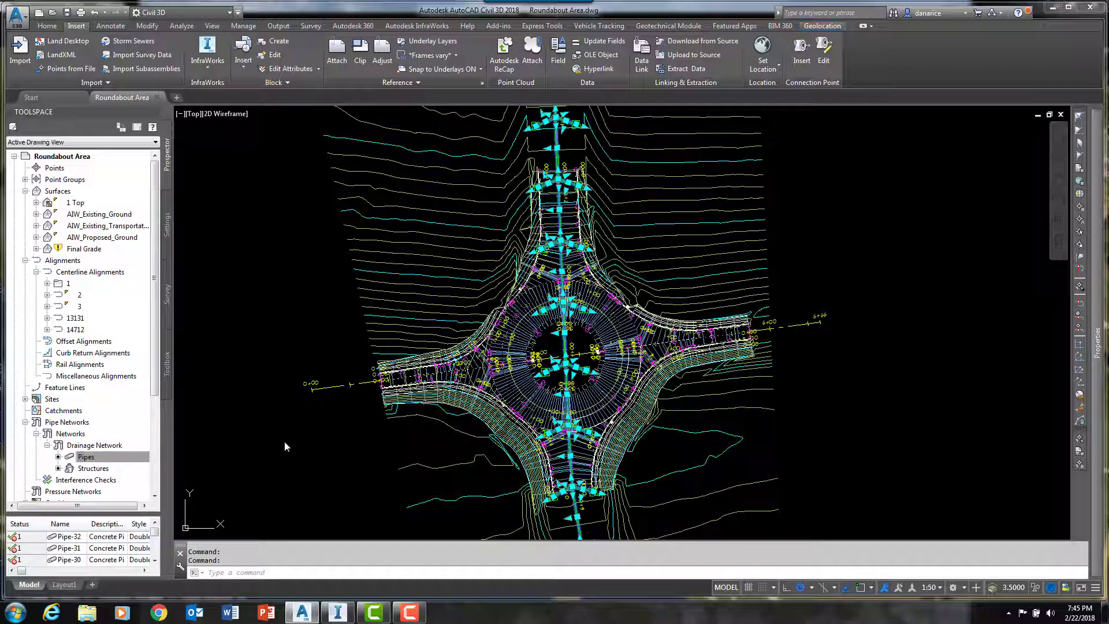
Step: Zoom out to review the selected pipes, then return to InfraWorks' whole-model Home view
scroll(306, 348, "down", 1)
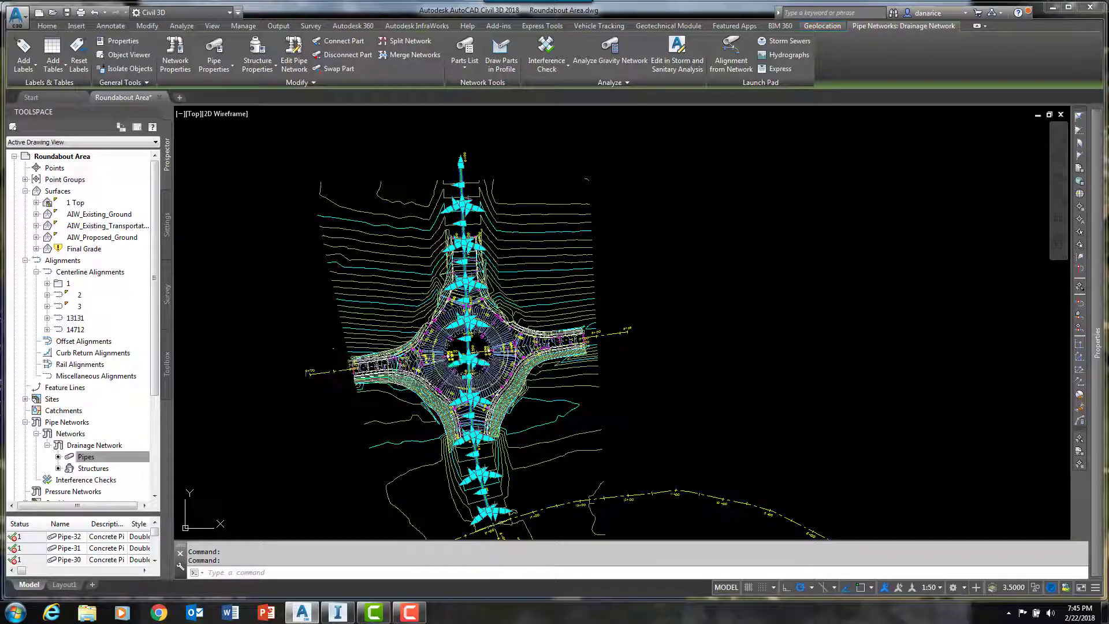
key("Escape")
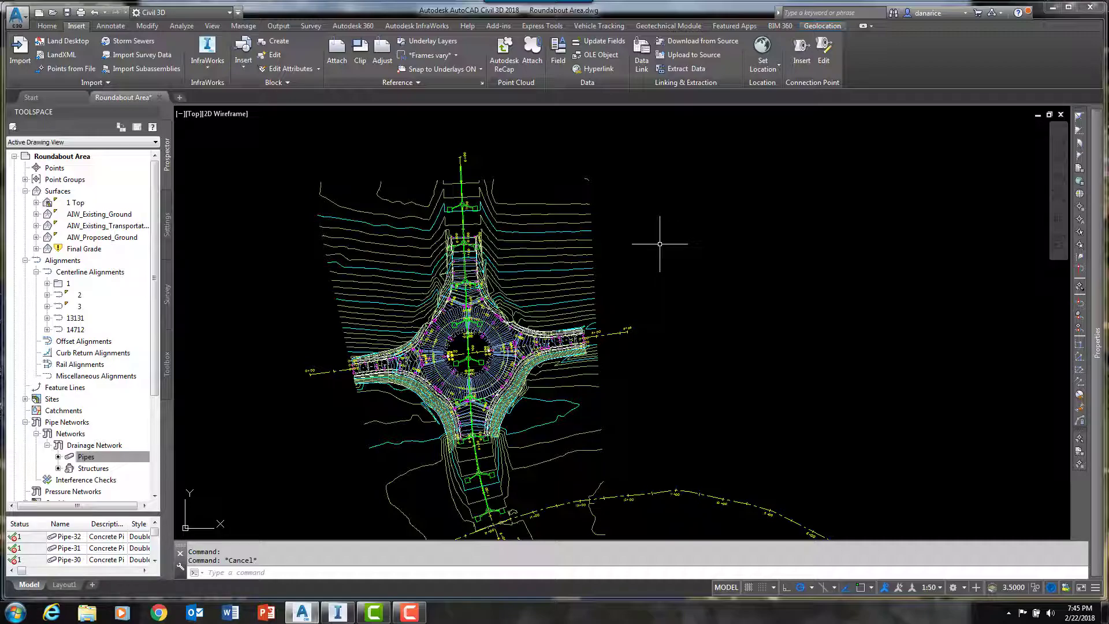
left_click(352, 613)
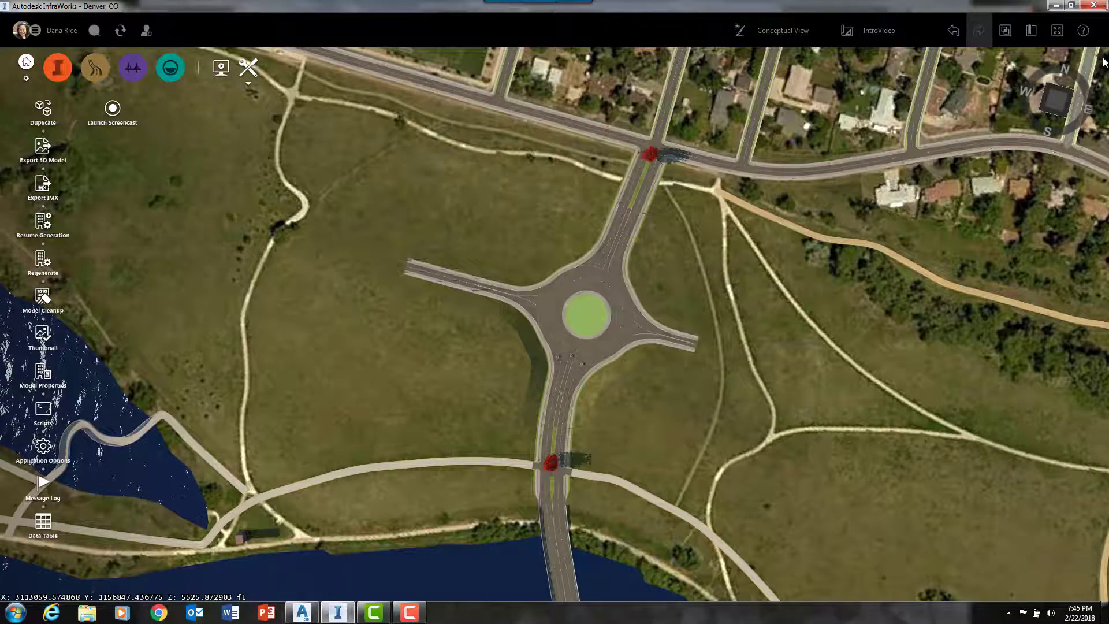
left_click(1065, 96)
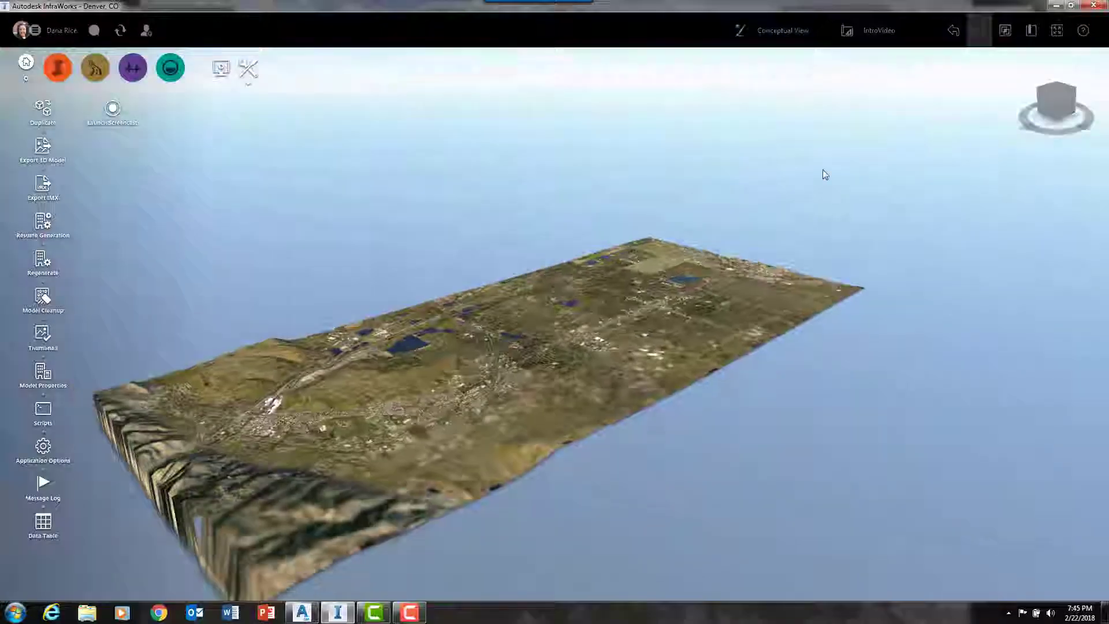